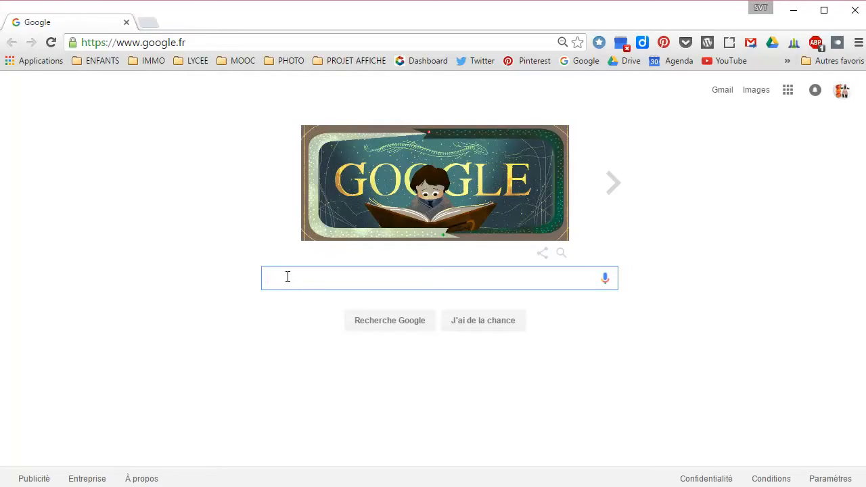
Search Google for "google earth" and open the first Google Earth result.
text(go)
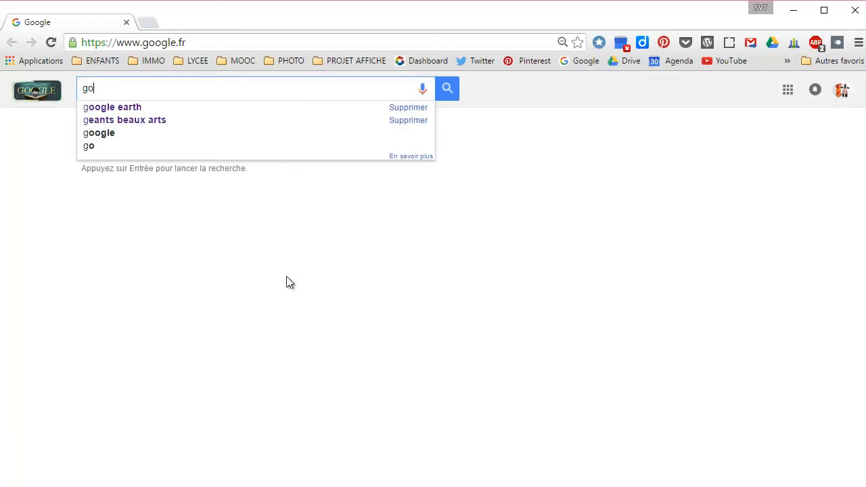
text(ogl)
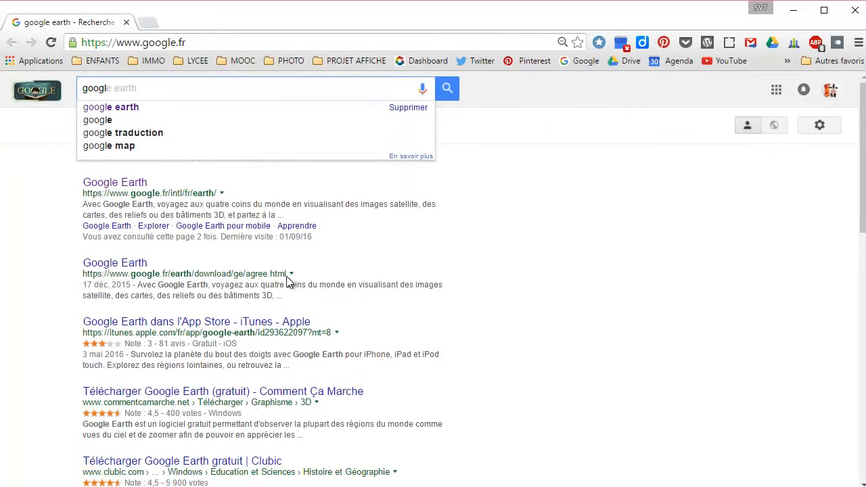
text(e earth)
key(Return)
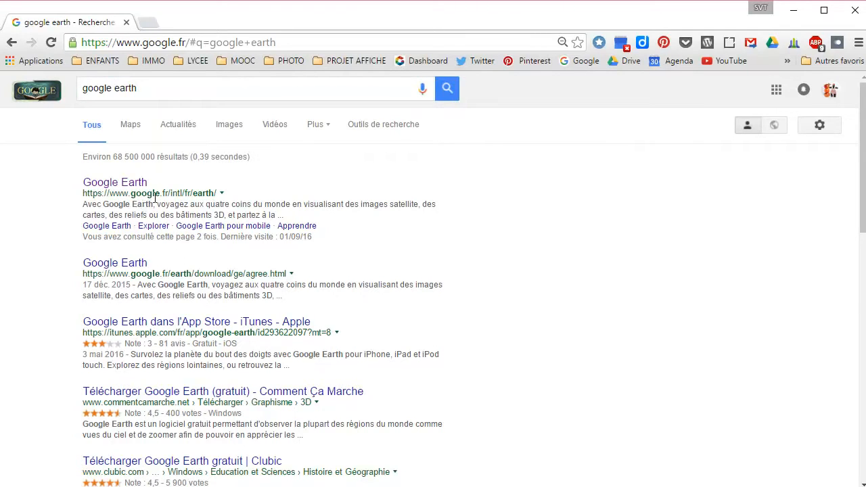
click(108, 184)
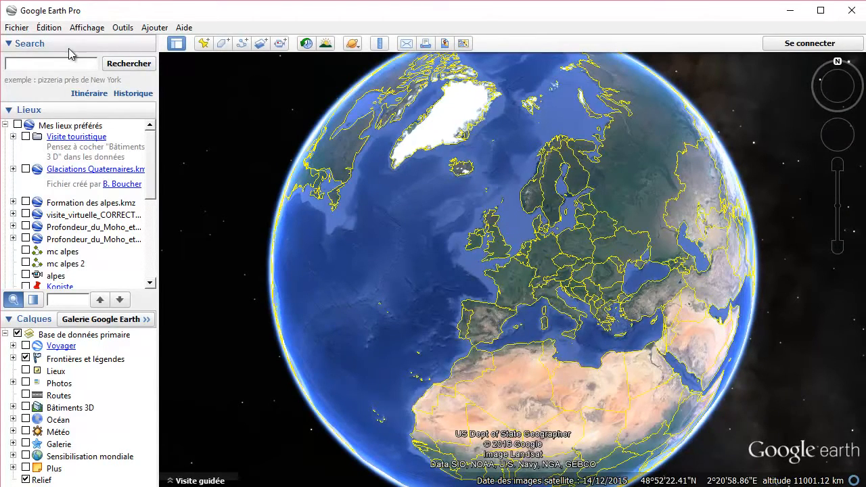
Collapse the Search and Lieux sections, leaving only Calques expanded.
click(9, 43)
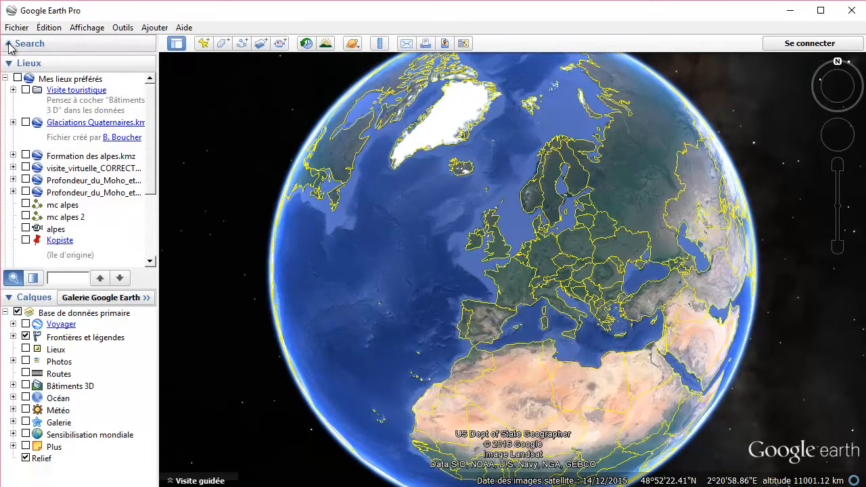
click(9, 63)
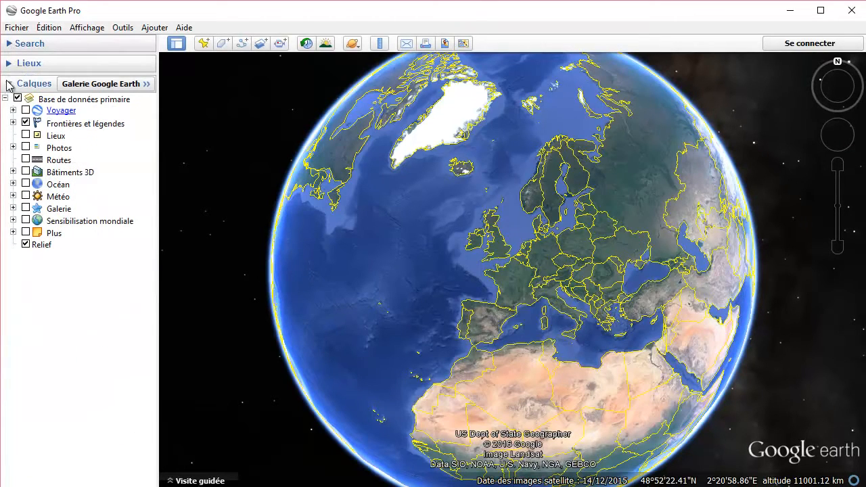
click(8, 45)
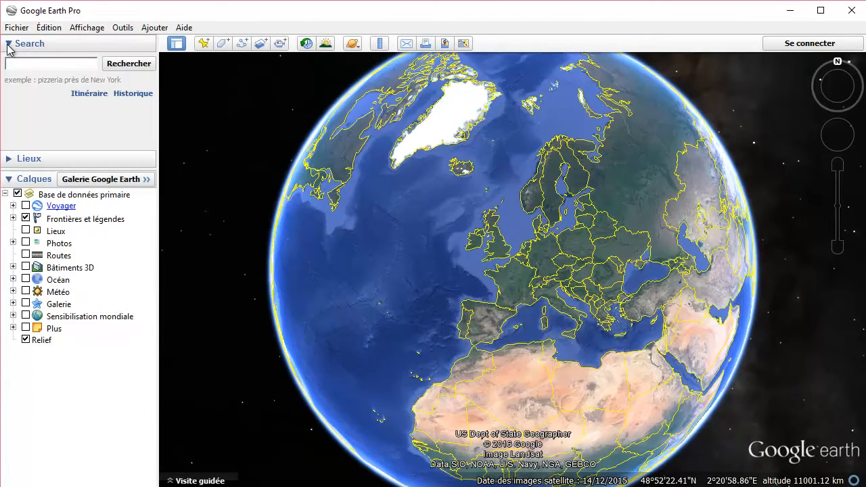
click(8, 45)
click(8, 44)
click(9, 45)
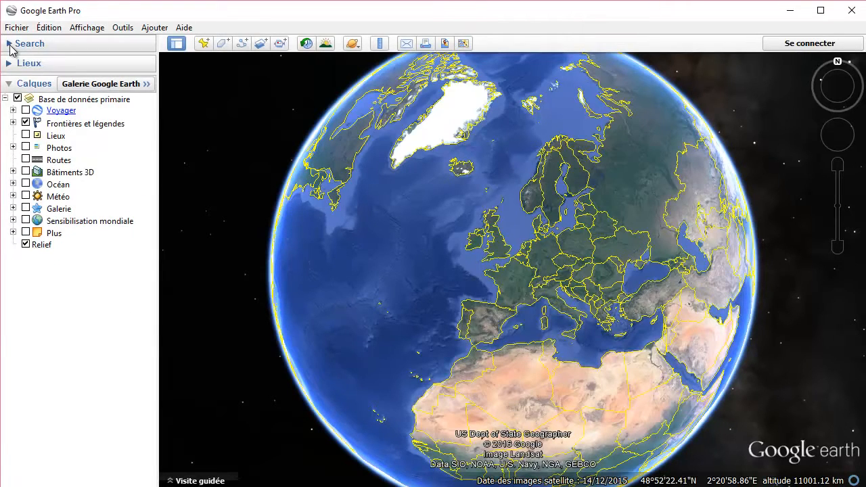
click(10, 45)
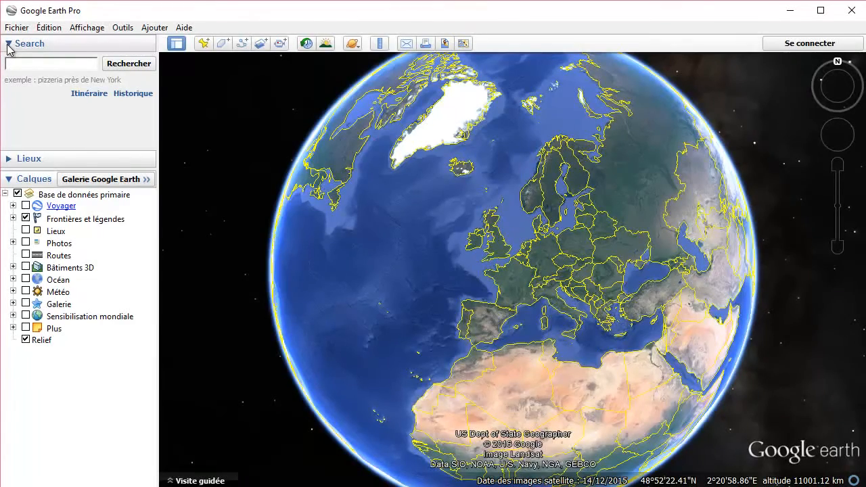
click(9, 44)
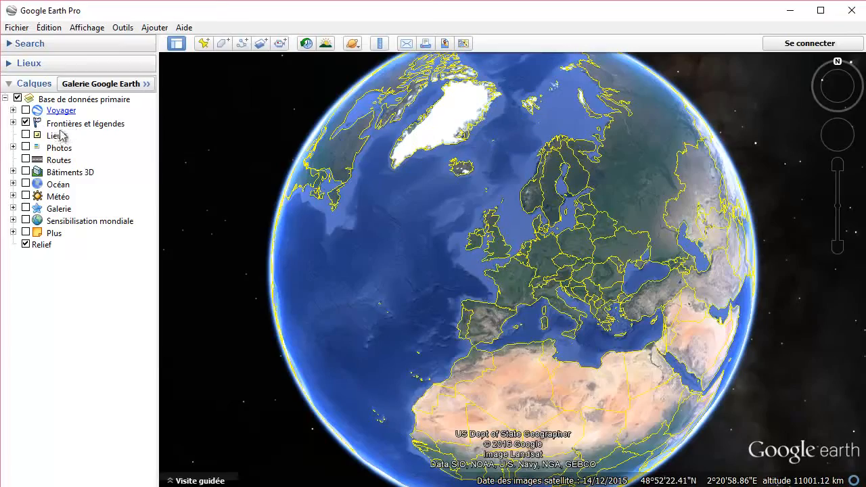
Switch the Frontières et légendes layer off and back on, and examine the borders and place labels over France.
click(25, 122)
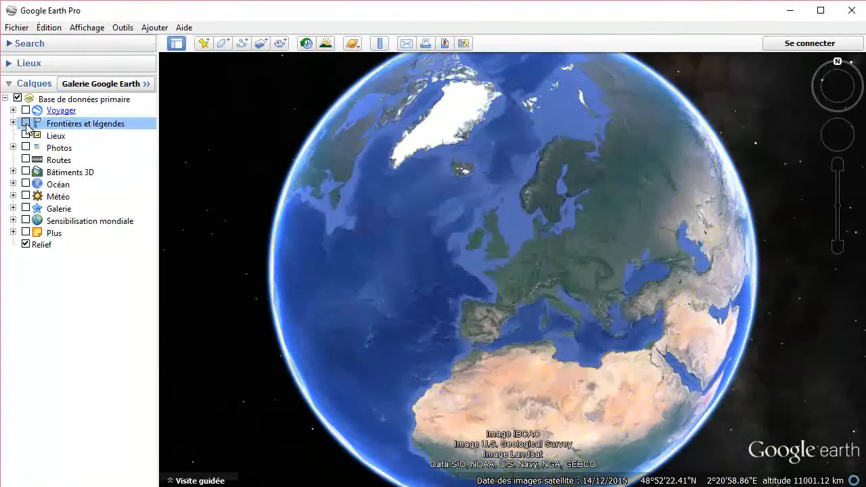
click(25, 123)
scroll(501, 275, up, 1)
scroll(501, 274, up, 3)
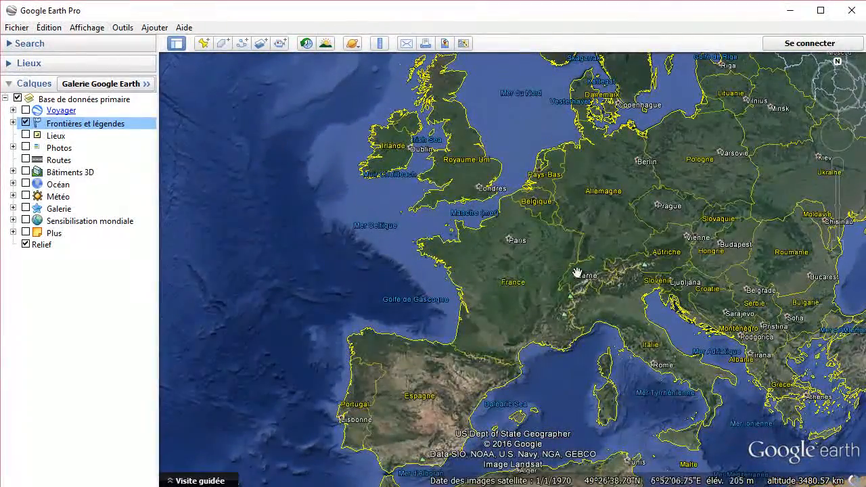
scroll(513, 299, up, 2)
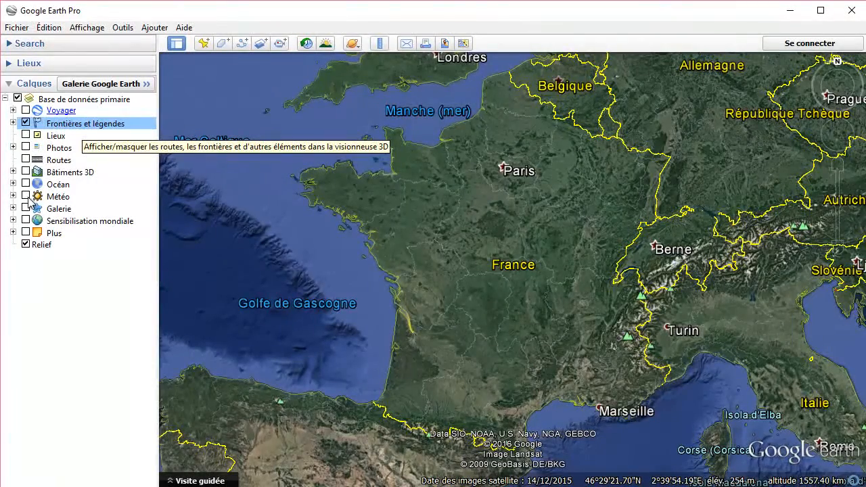
Show and hide the Routes layer, and switch the Relief layer off and back on.
click(25, 160)
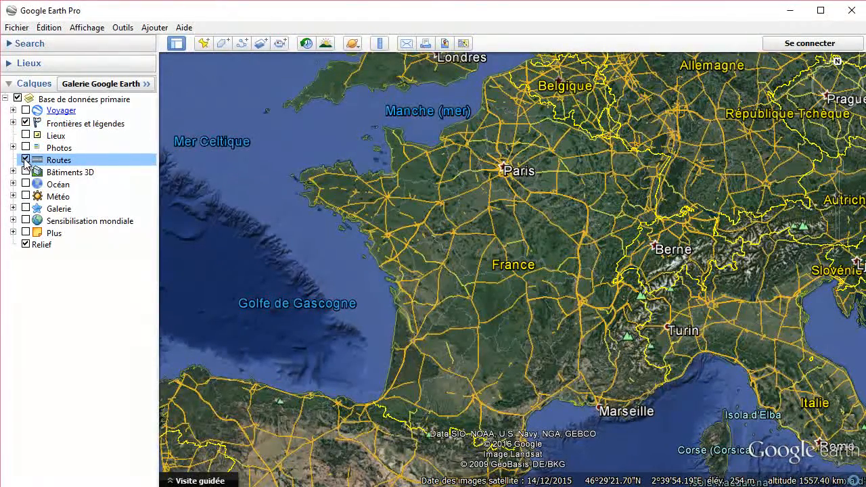
click(26, 159)
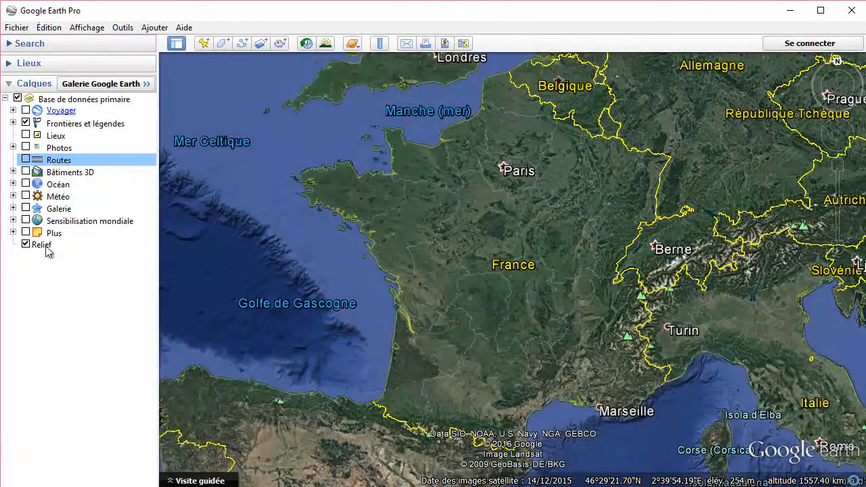
click(25, 245)
click(25, 245)
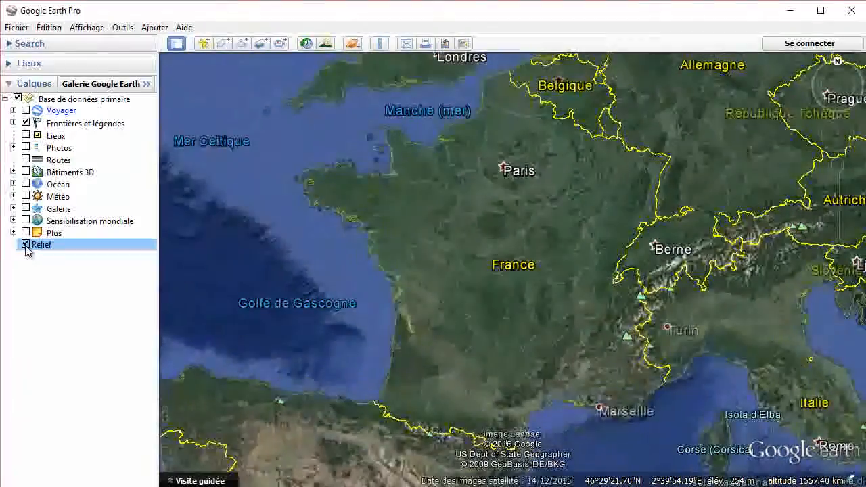
Examine the relief of the Hautes-Alpes north of Gap up close in a tilted 3D view.
scroll(626, 349, up, 5)
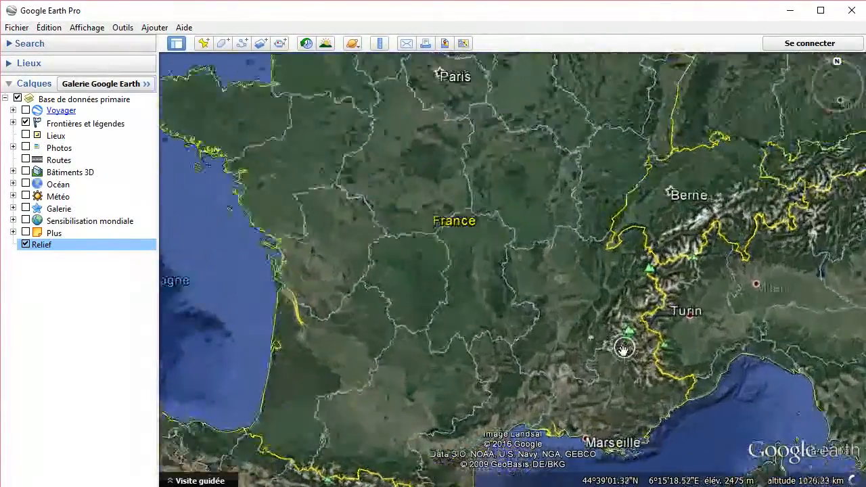
scroll(622, 357, up, 4)
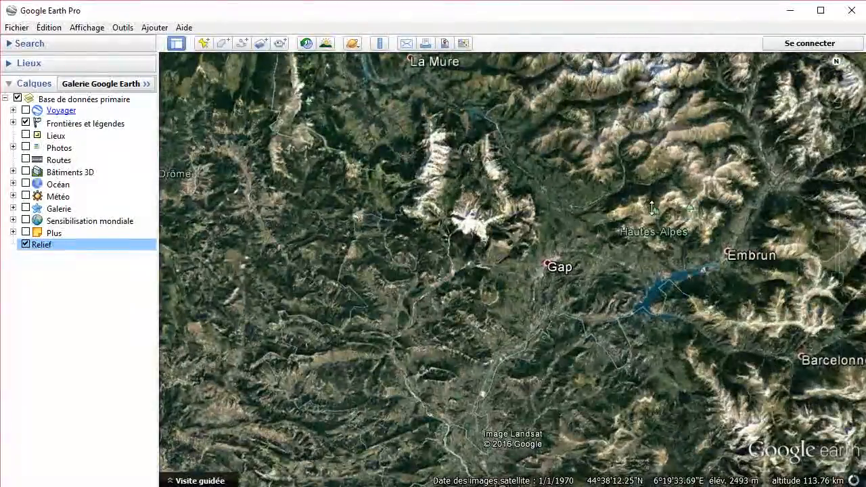
middle_drag(648, 174, 666, 375)
scroll(619, 182, up, 4)
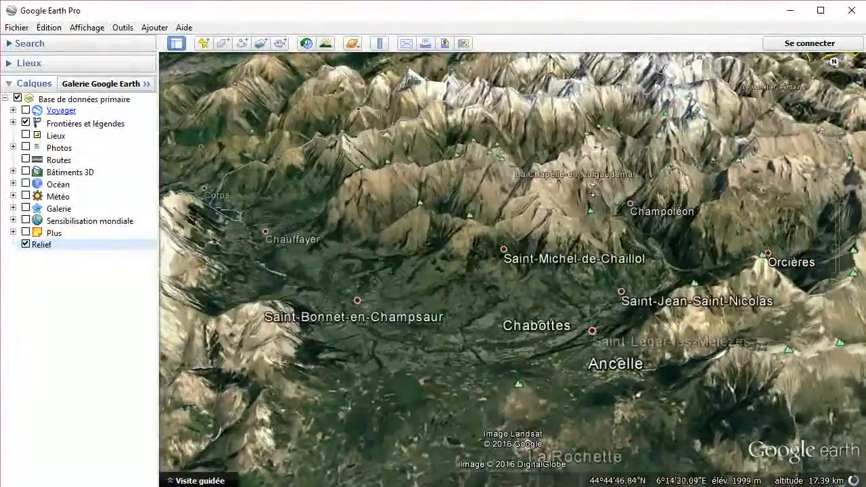
mouse_move(593, 190)
middle_down()
mouse_move(590, 223)
mouse_move(590, 205)
middle_up()
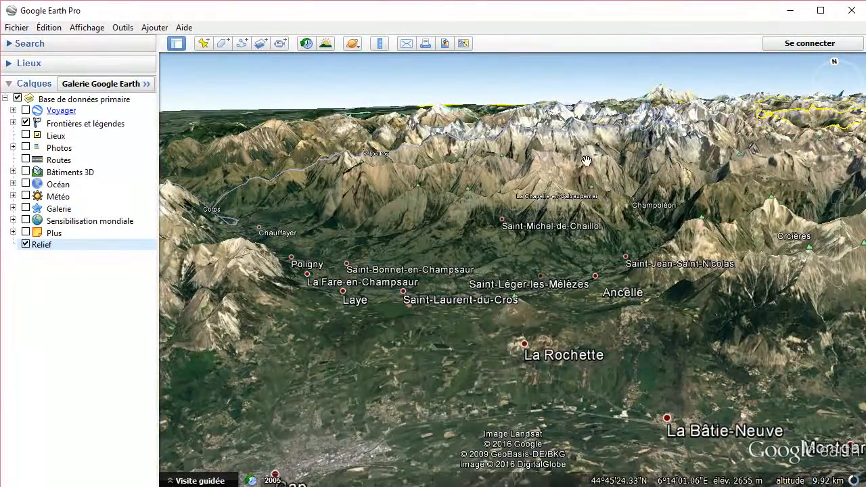
Apply the 3D view options with a relief elevation factor of 2.
click(125, 28)
click(139, 147)
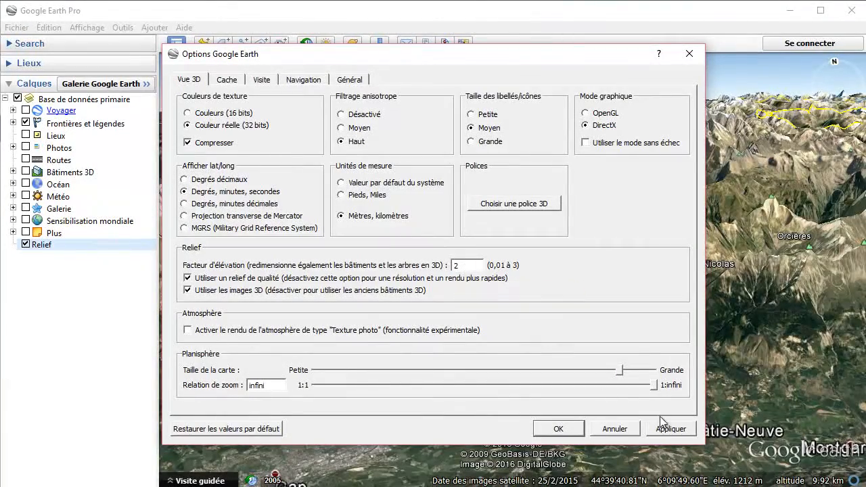
click(672, 431)
click(558, 431)
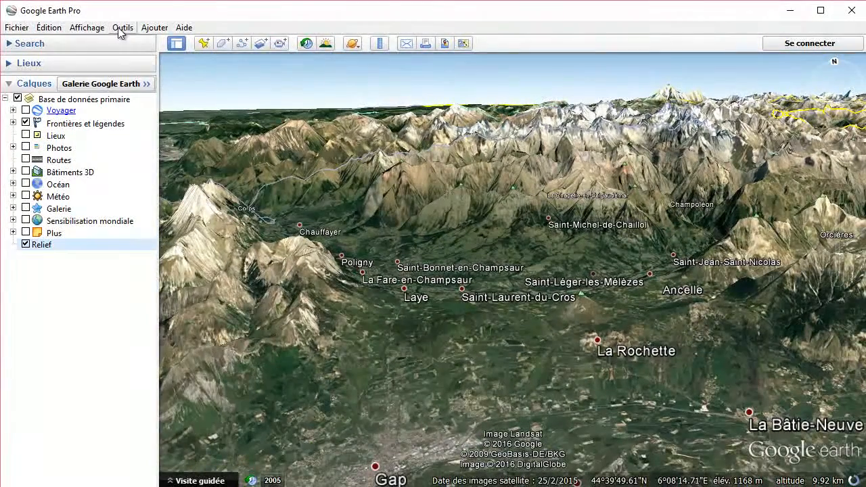
click(121, 31)
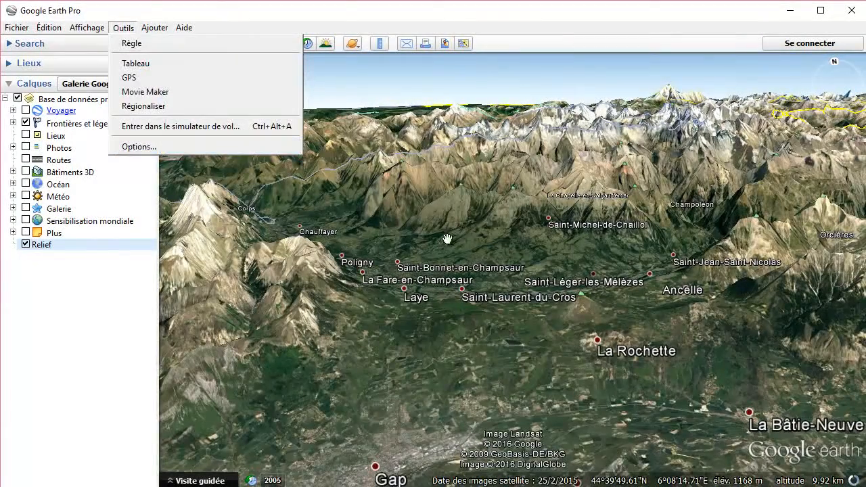
click(448, 239)
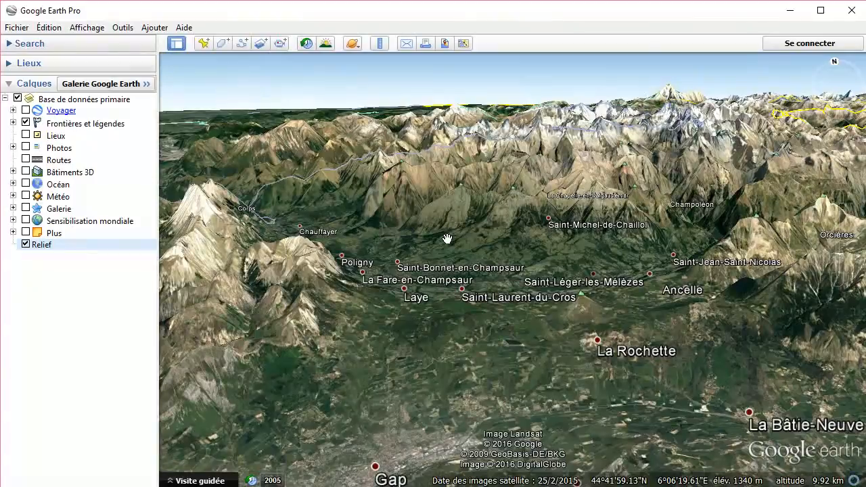
Collapse the Base de données primaire layers and expand Lieux to review the list of saved places.
mouse_move(446, 200)
middle_down()
mouse_move(441, 269)
mouse_move(441, 189)
middle_up()
scroll(503, 314, down, 5)
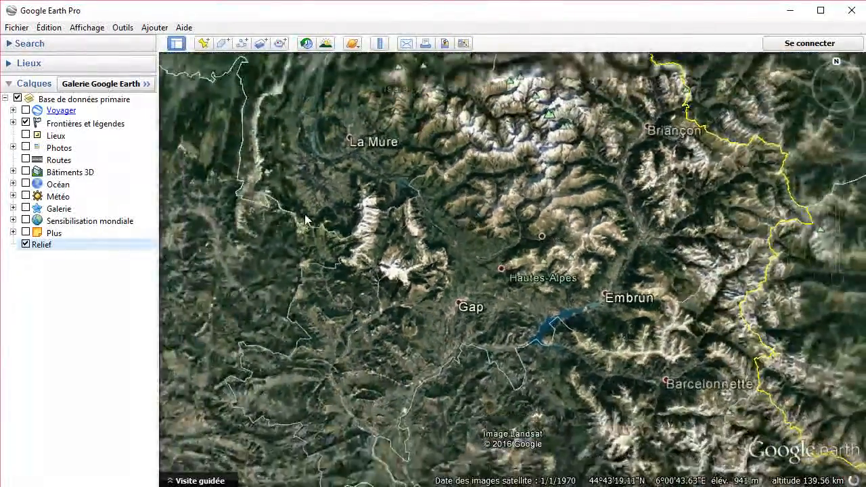
click(6, 99)
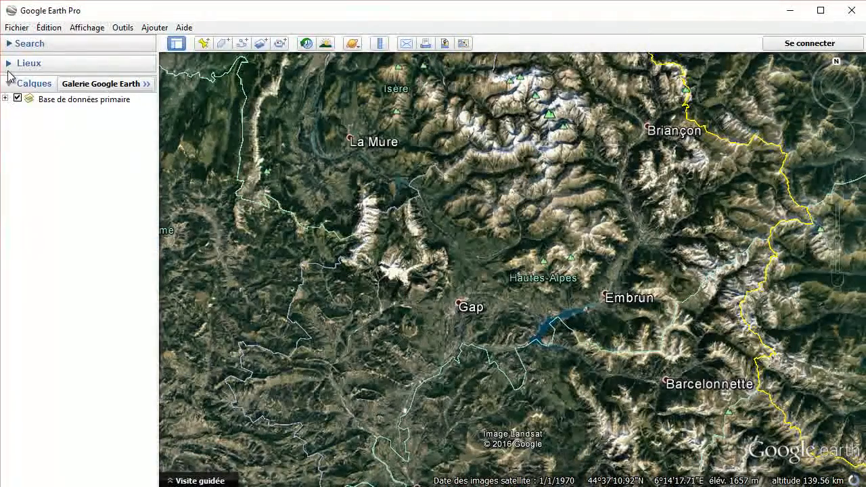
click(9, 64)
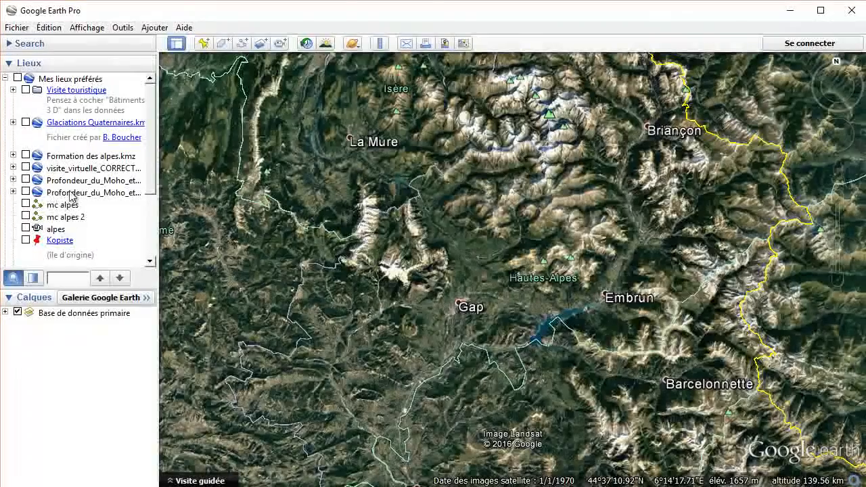
scroll(128, 247, down, 3)
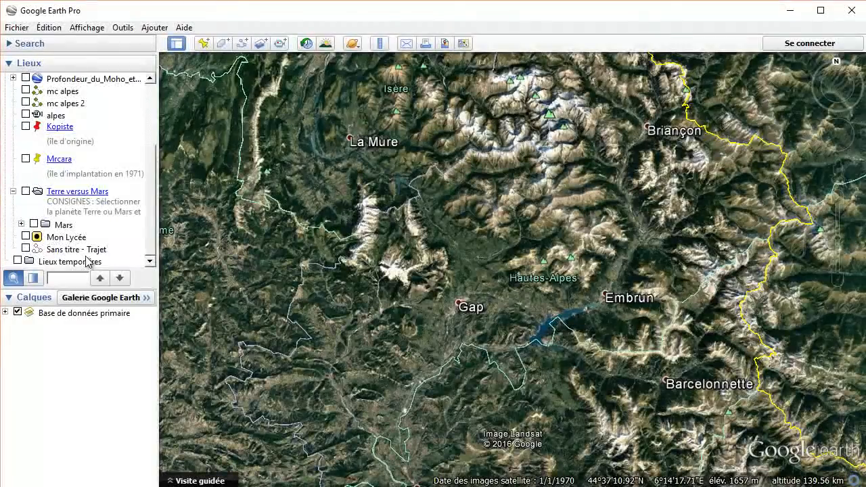
scroll(86, 262, up, 3)
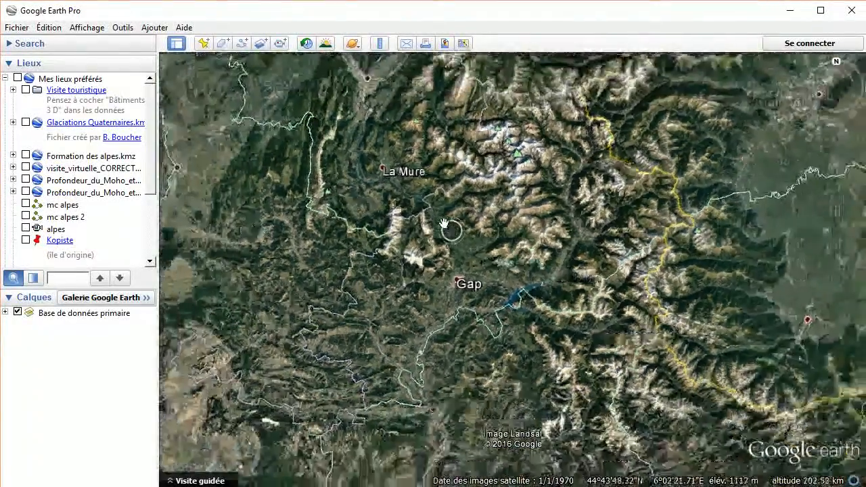
Explore the map from the Alps around Gap and Grenoble to the Mediterranean coast near Montpellier by zooming, moving and tilting.
scroll(444, 224, down, 3)
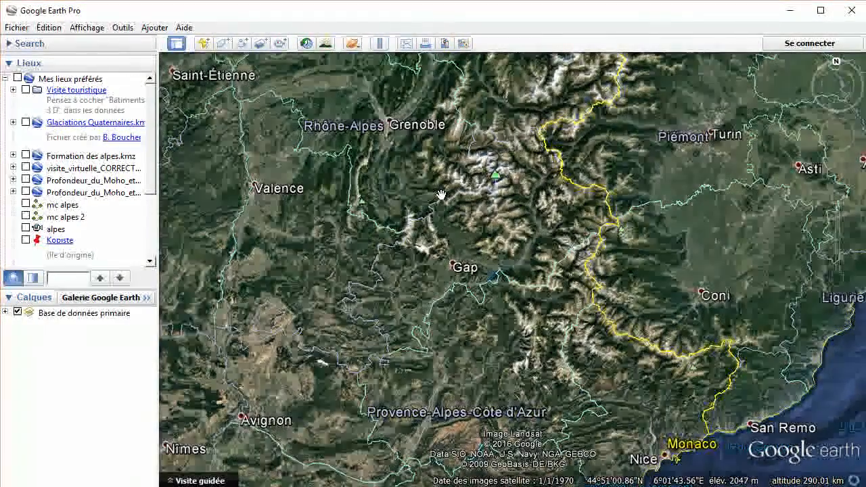
drag(352, 209, 560, 312)
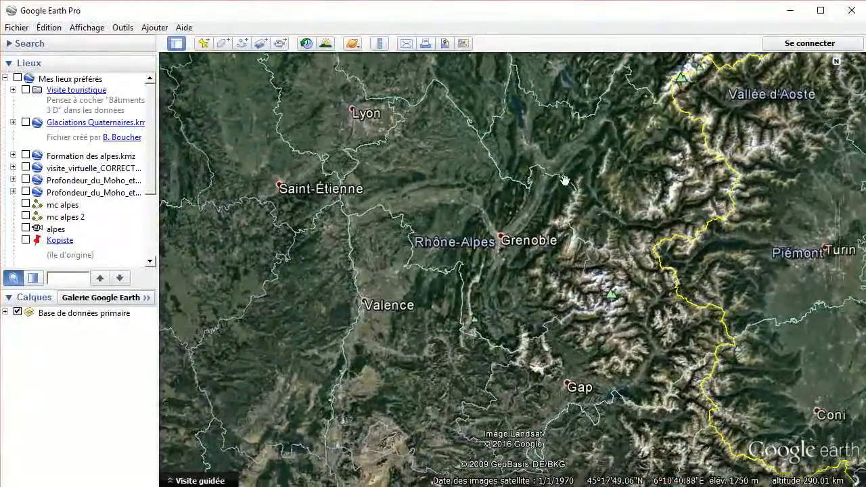
scroll(489, 203, down, 5)
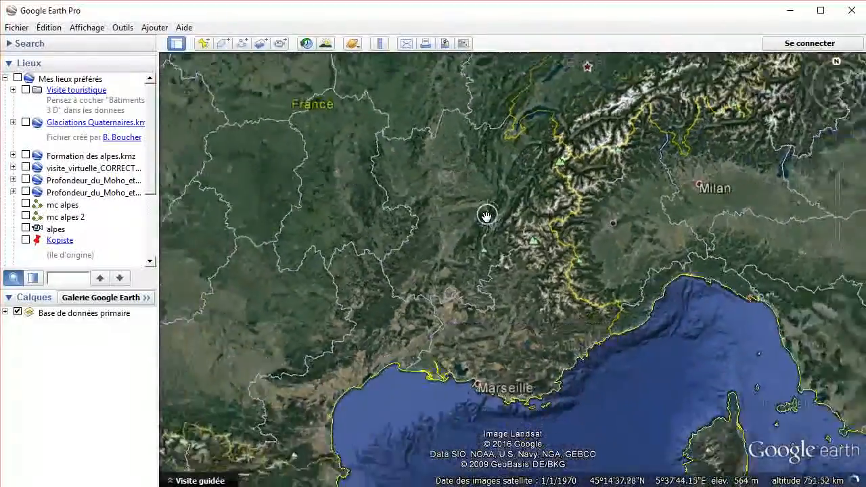
scroll(403, 236, up, 5)
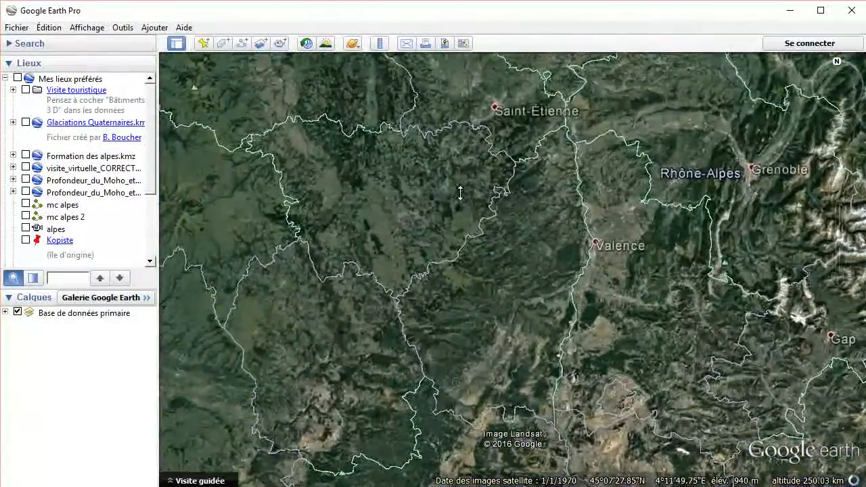
middle_drag(460, 192, 467, 57)
middle_drag(430, 174, 433, 174)
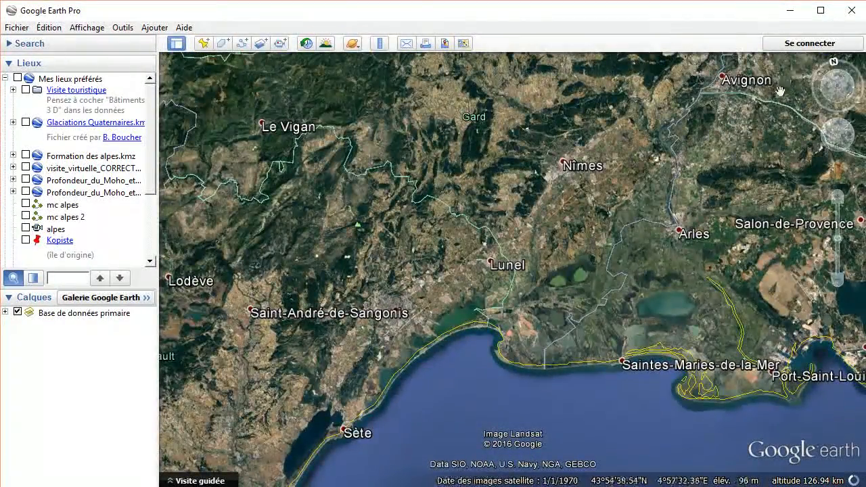
Tilt the Languedoc coast view toward the horizon and back overhead, realigning it to north with the compass.
mouse_move(843, 129)
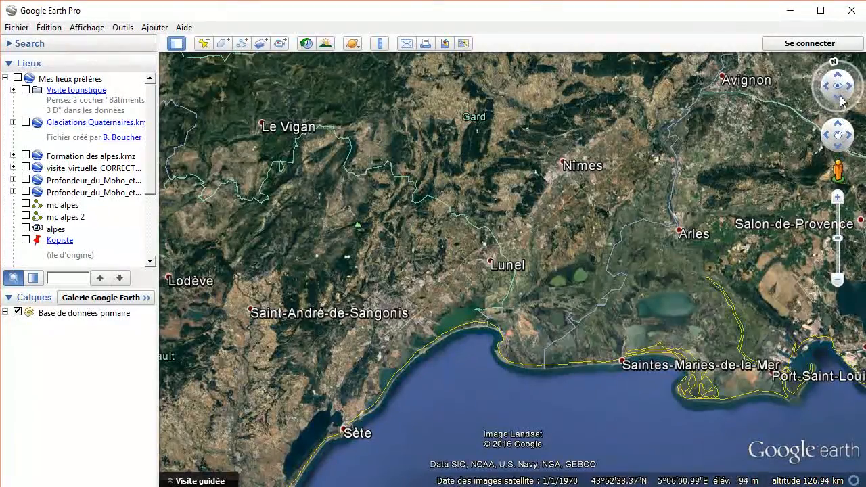
mouse_move(826, 66)
mouse_down()
mouse_move(802, 74)
mouse_move(797, 99)
mouse_move(824, 129)
mouse_move(854, 112)
mouse_move(858, 78)
mouse_move(825, 63)
mouse_up()
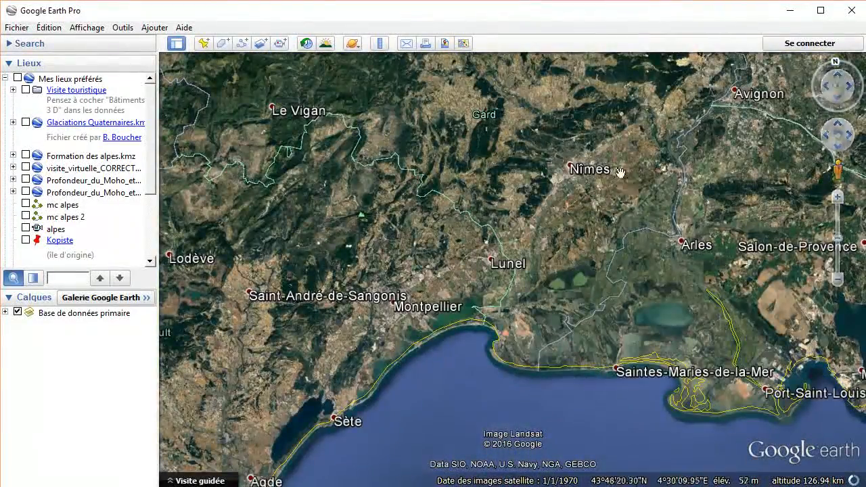
middle_drag(629, 168, 666, 413)
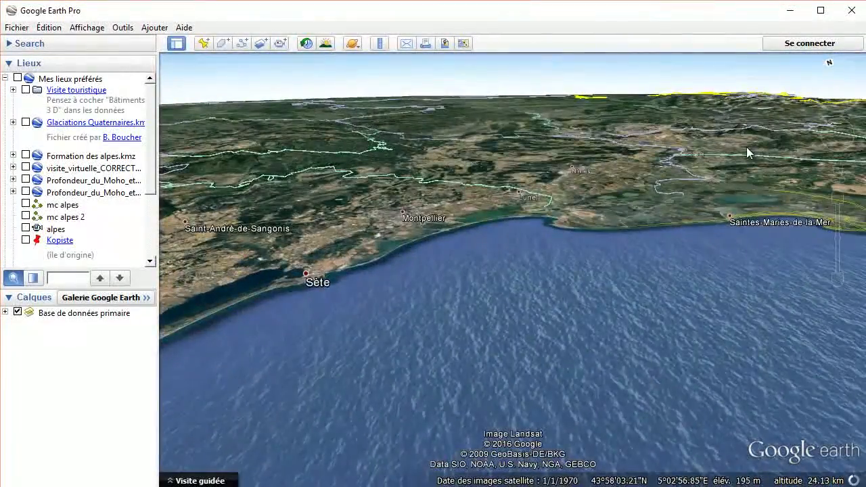
mouse_move(838, 85)
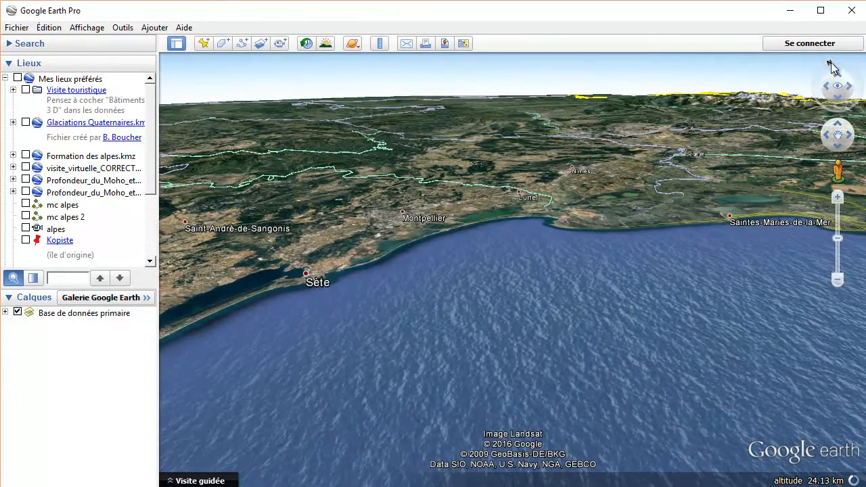
drag(821, 71, 841, 64)
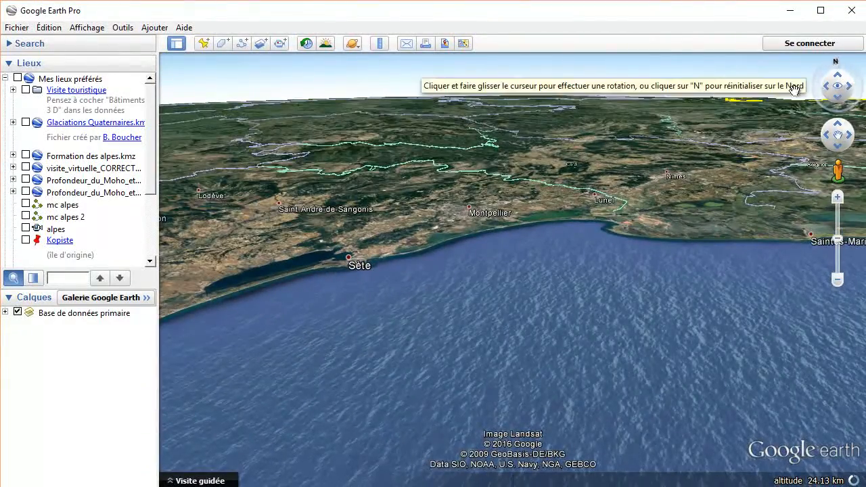
right_drag(516, 229, 575, 274)
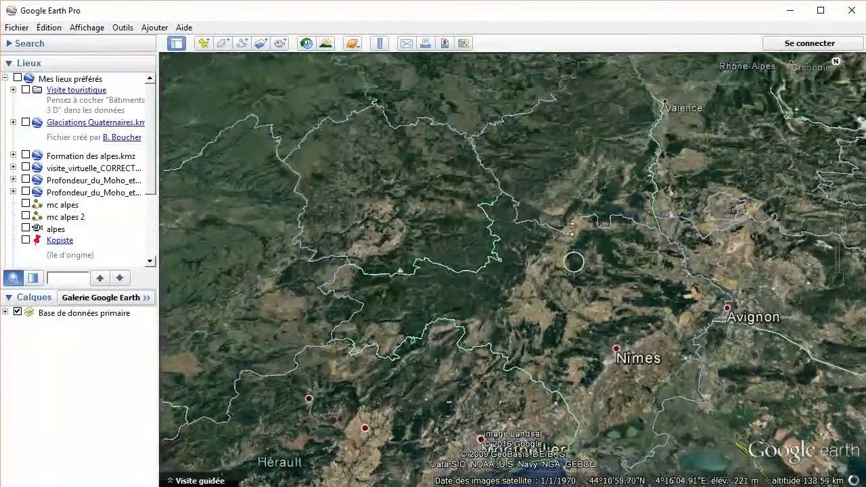
Enter Street View on a road in the hills west of Alès, in the Gard.
scroll(534, 158, down, 3)
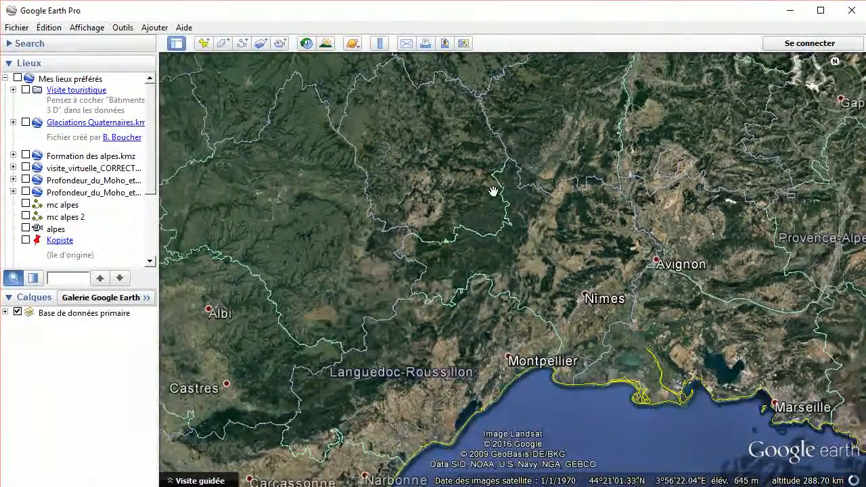
scroll(565, 257, up, 3)
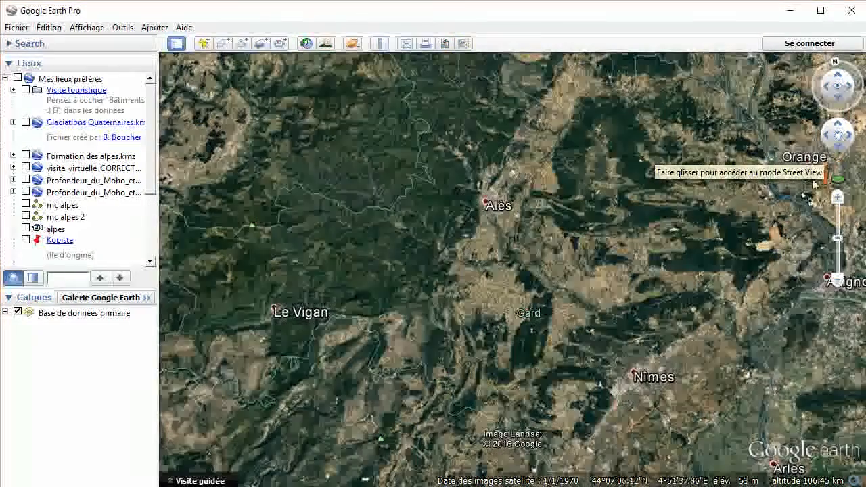
drag(838, 174, 714, 231)
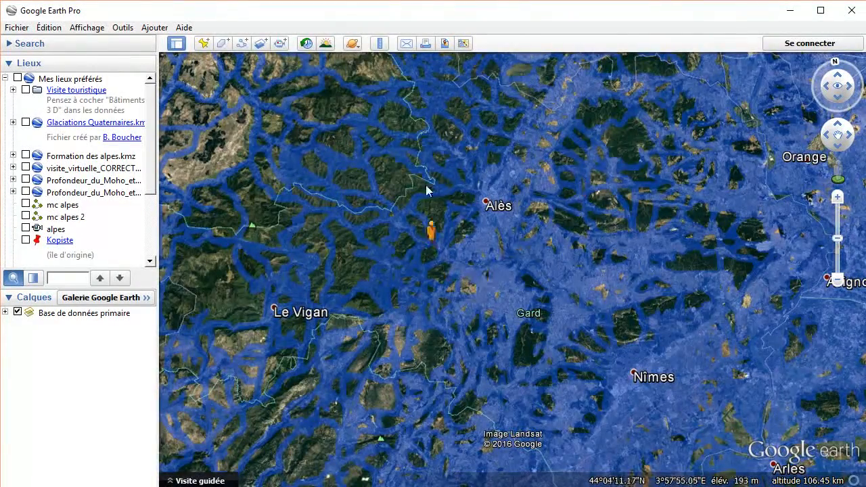
drag(417, 193, 420, 191)
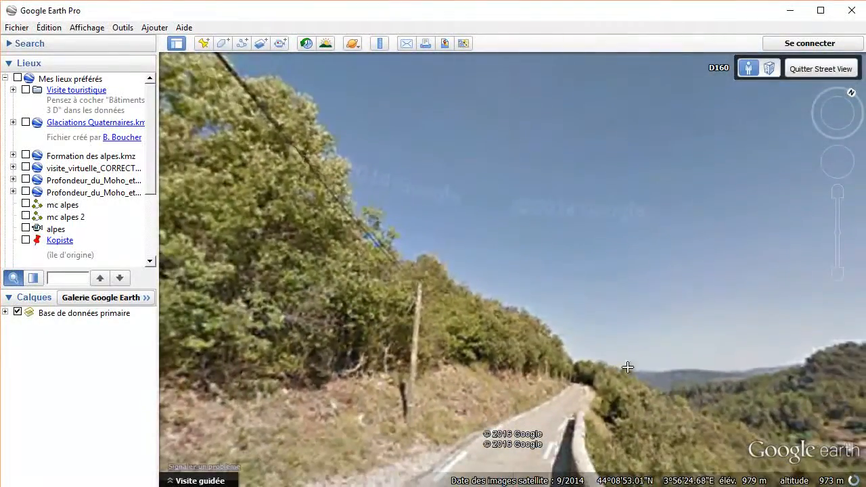
Move along the D160 road in Street View, looking around in different directions.
drag(669, 340, 217, 128)
drag(667, 179, 675, 315)
scroll(640, 123, up, 3)
click(656, 299)
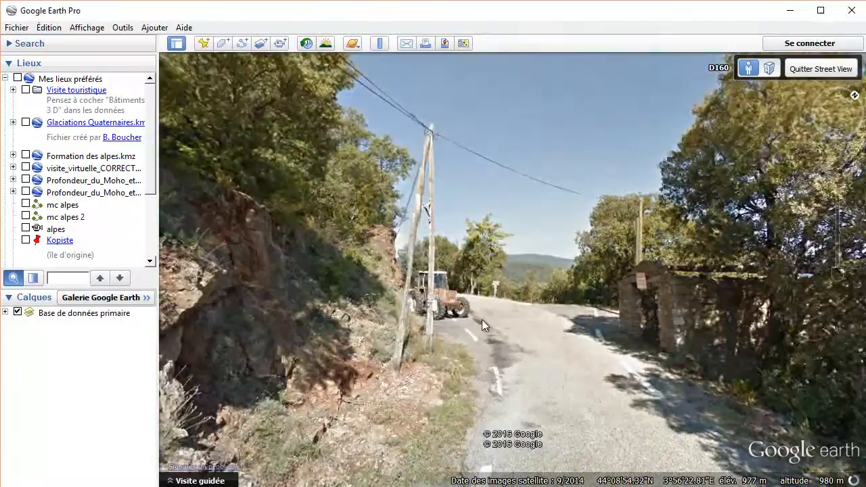
click(484, 310)
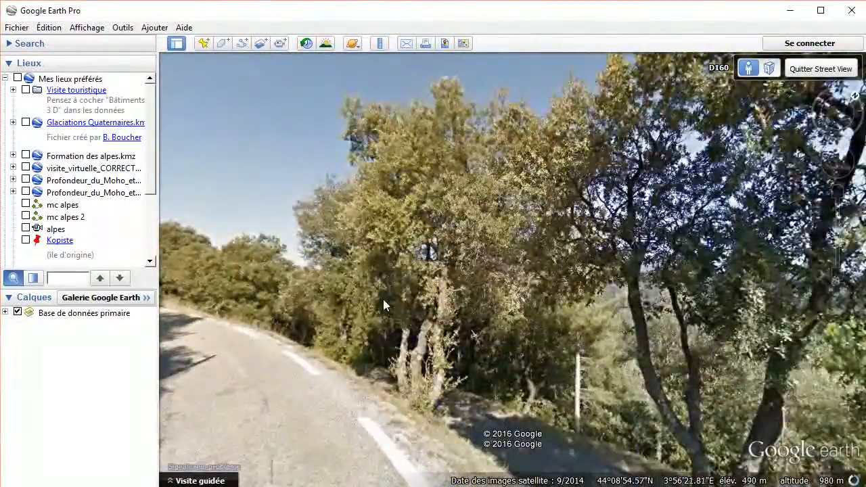
drag(383, 299, 744, 276)
click(576, 285)
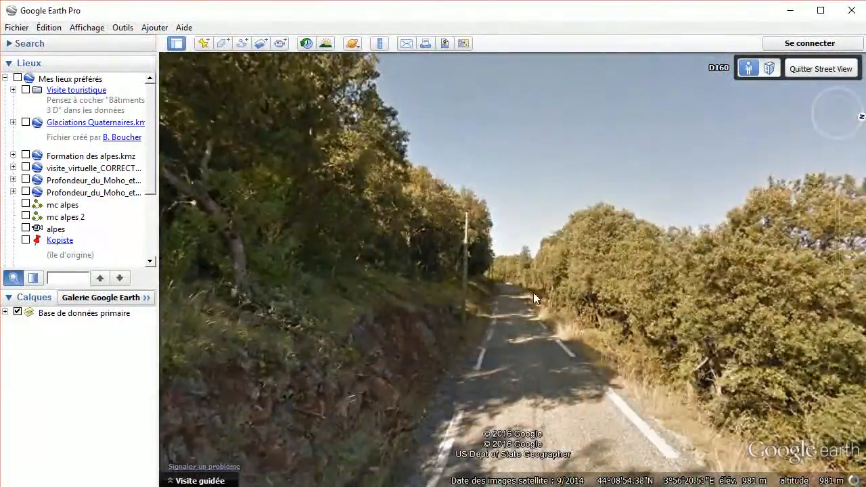
drag(533, 293, 672, 299)
click(681, 291)
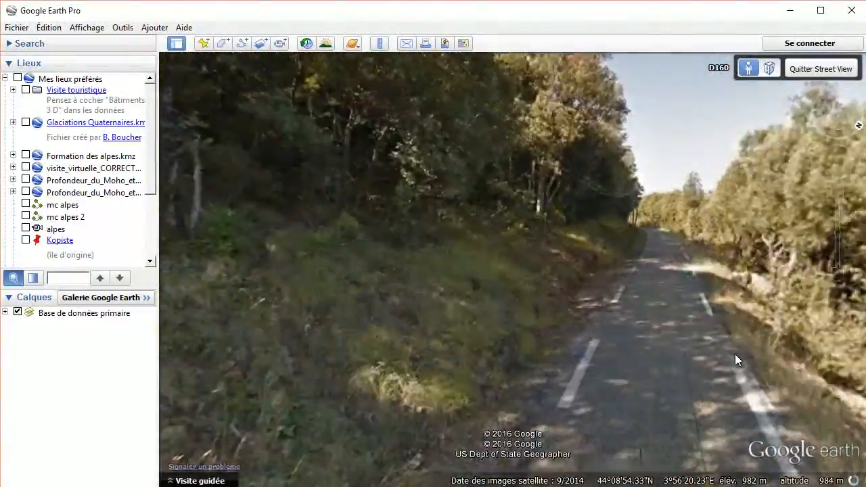
drag(737, 357, 325, 253)
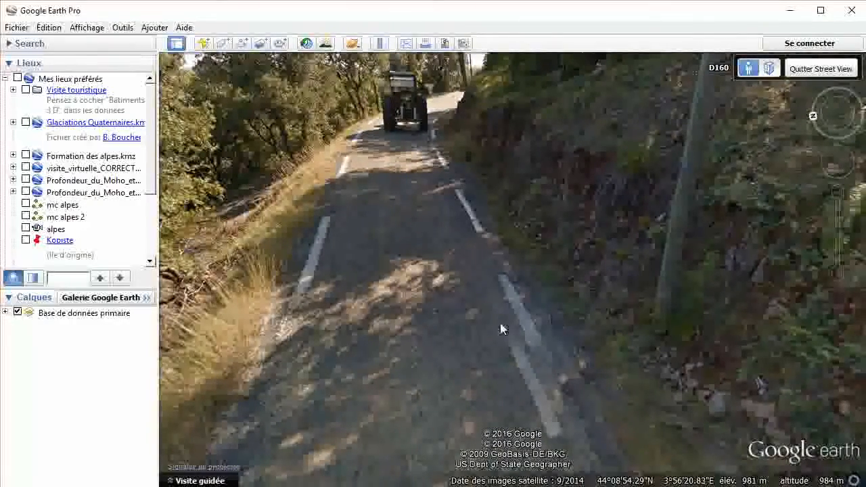
Leave Street View and return to an aerial view of the hills around Le Villaret and Mandajors.
click(807, 70)
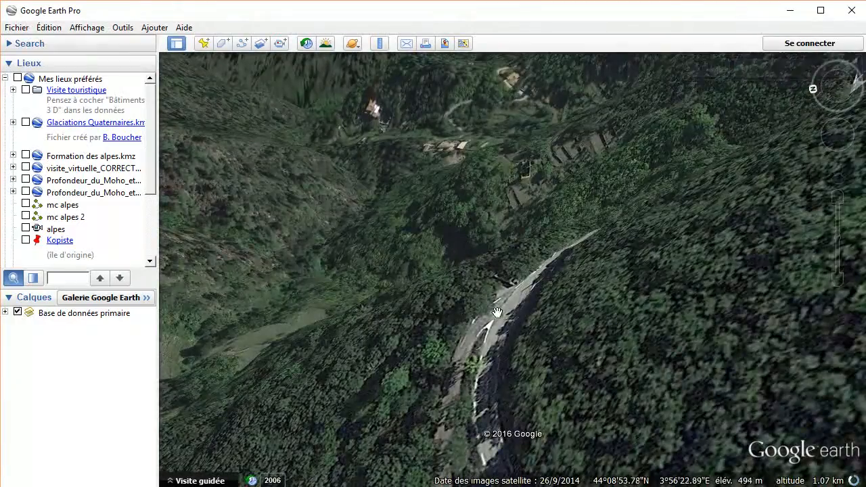
scroll(467, 308, down, 4)
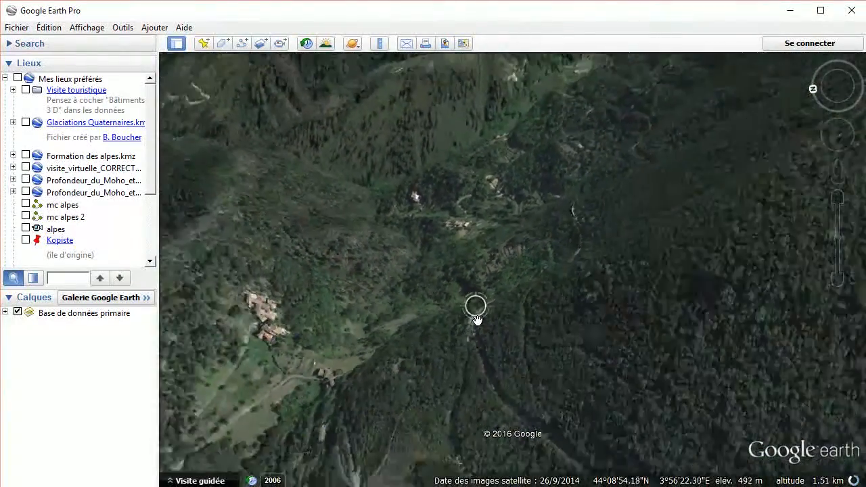
scroll(476, 318, down, 5)
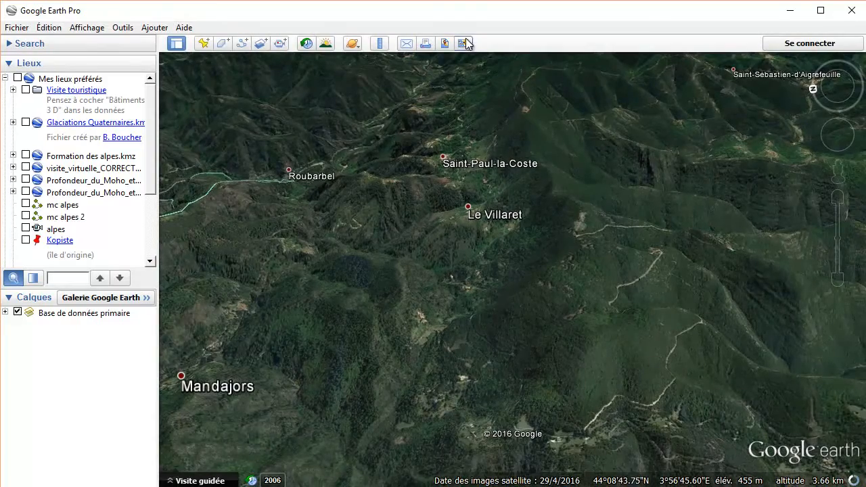
Hide the side panel and show it again.
click(180, 49)
click(181, 49)
click(181, 49)
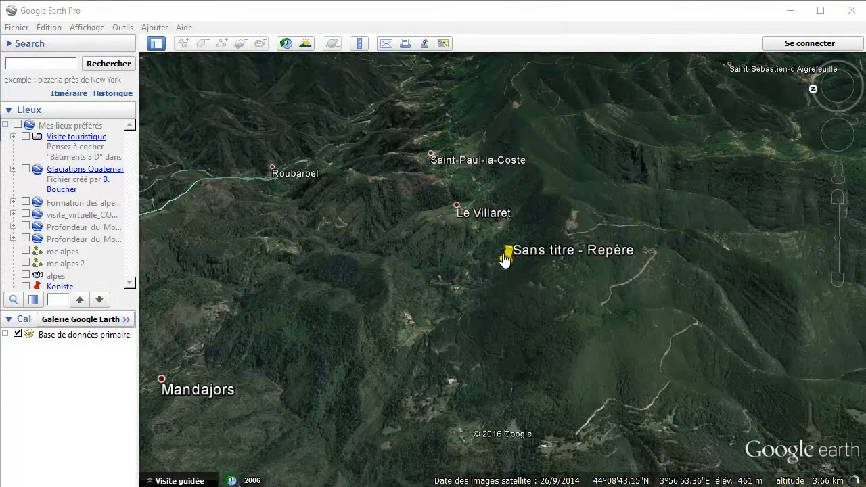
Add a placemark on the wooded hillside between Mandajors and Le Villaret and name it Campagne.
drag(508, 262, 472, 283)
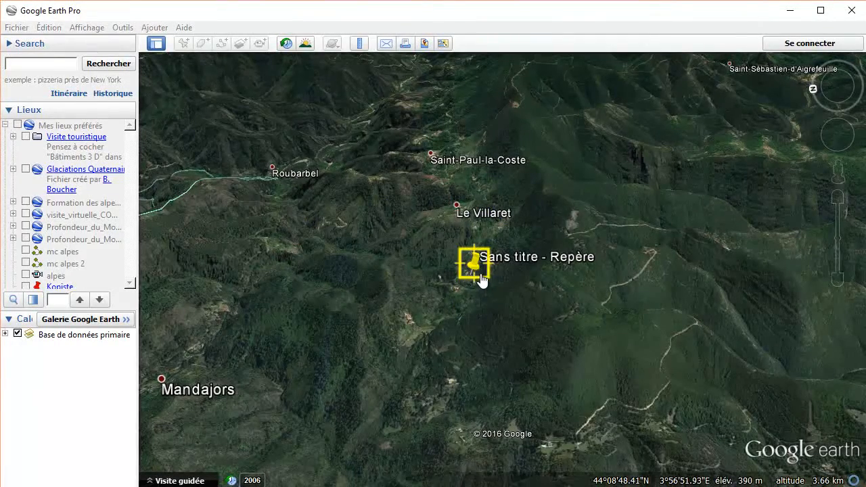
drag(478, 272, 373, 279)
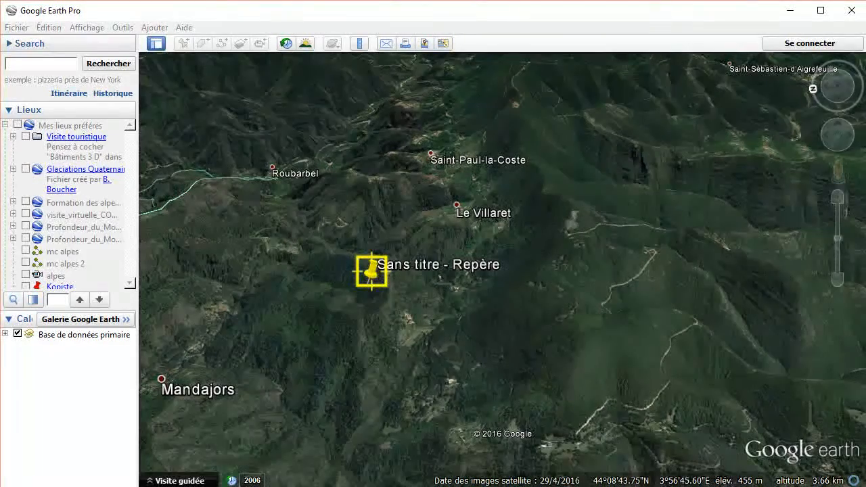
drag(865, 284, 525, 95)
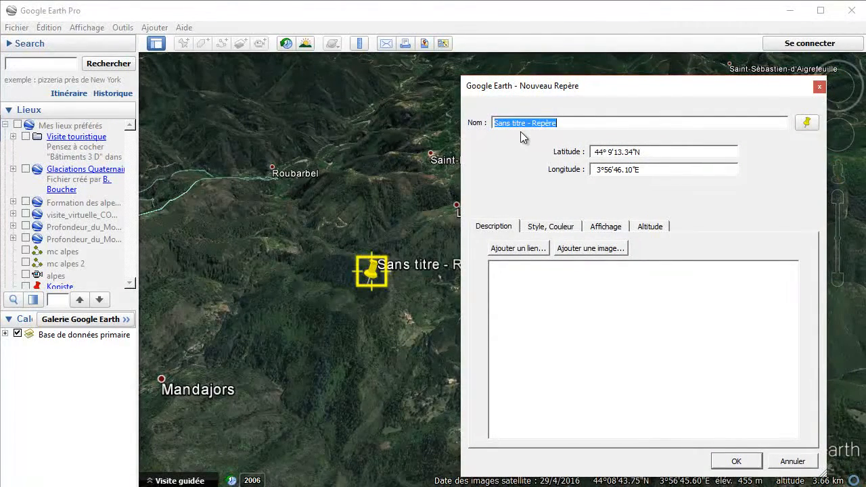
text(Campagne)
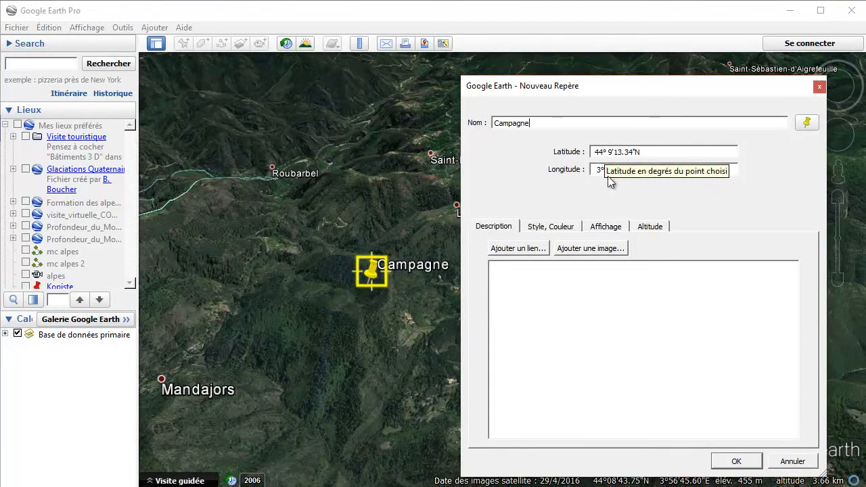
Review the Campagne placemark's coordinates and its style, colour and view settings.
click(595, 173)
click(544, 228)
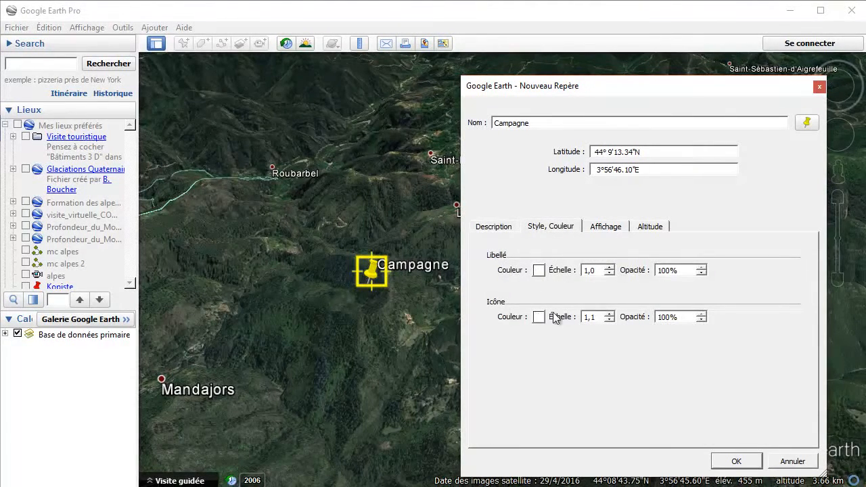
click(603, 230)
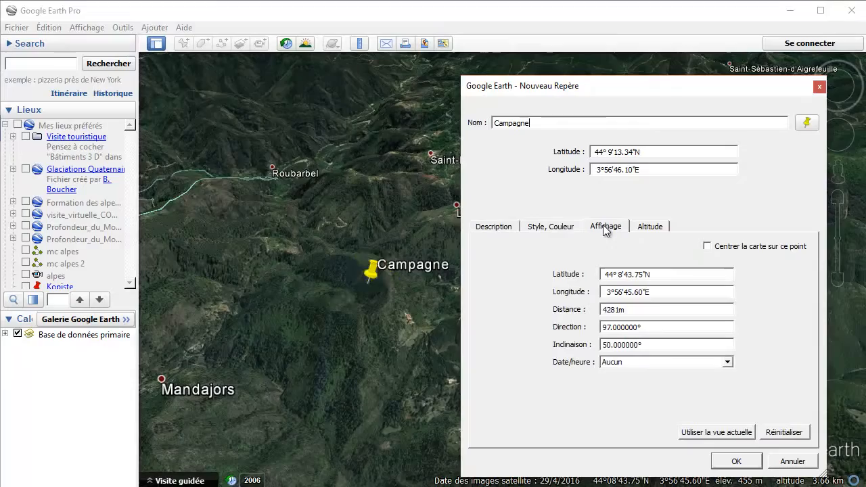
Try the blue arrow (track.png) as the Campagne placemark's icon.
click(808, 121)
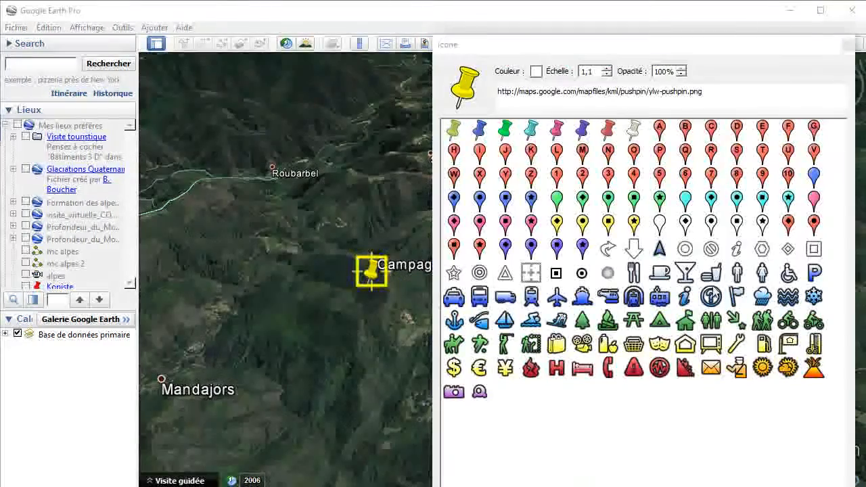
click(660, 249)
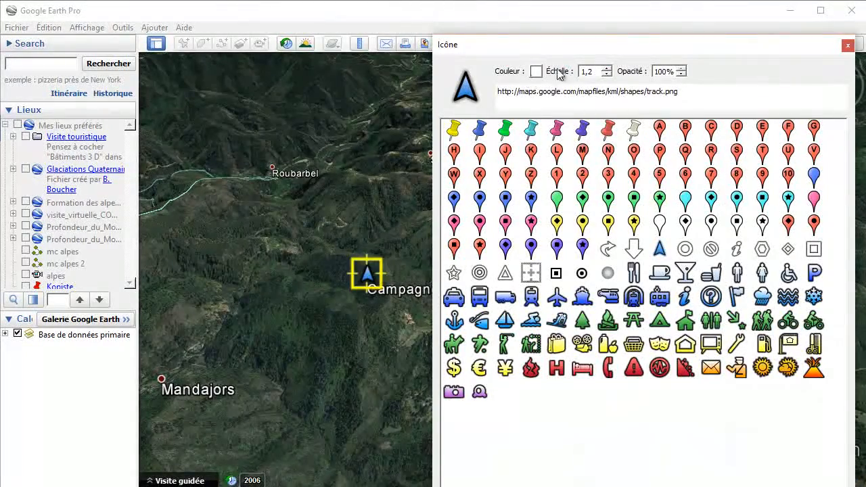
click(848, 45)
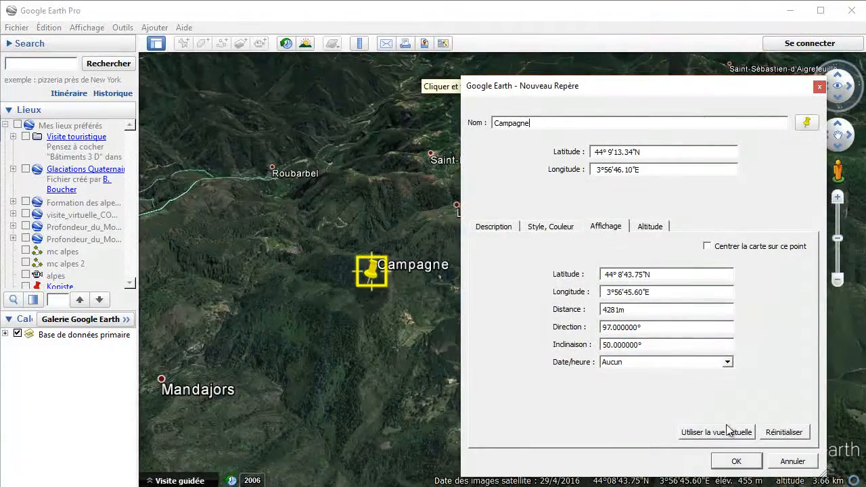
Save the Campagne placemark and reopen its properties to move it onto the hillside between Mandajors and Roubarbel.
click(737, 461)
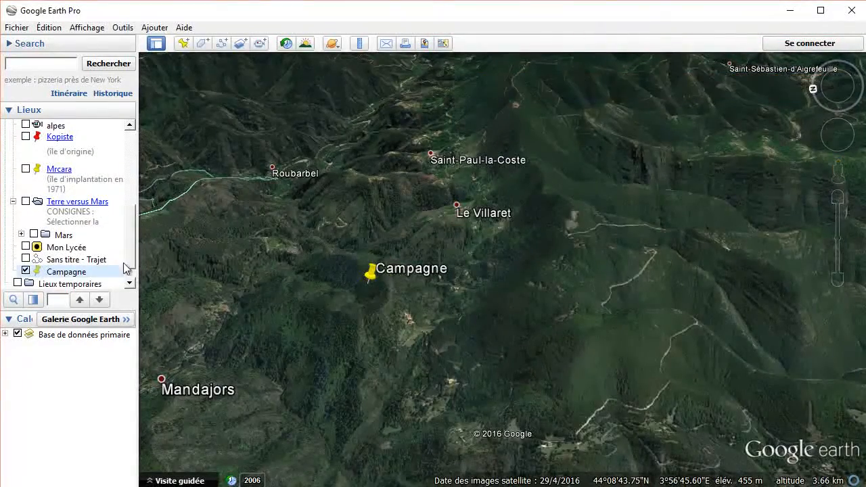
right_click(57, 277)
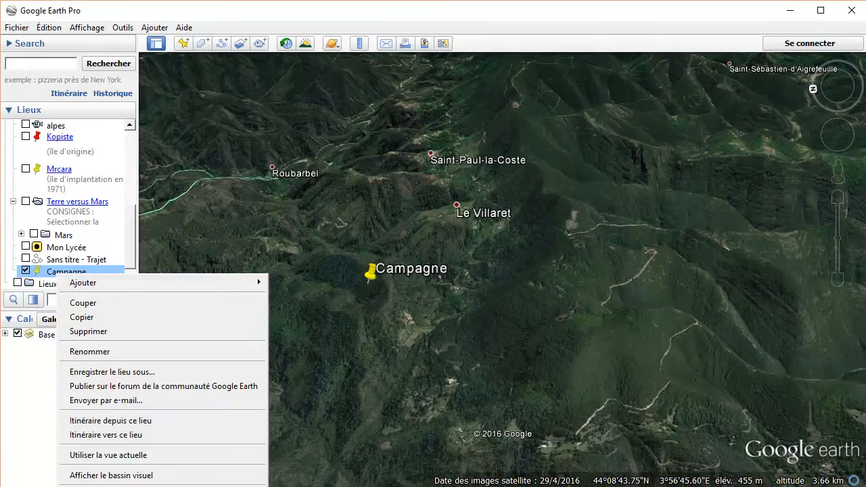
click(88, 484)
drag(375, 281, 225, 261)
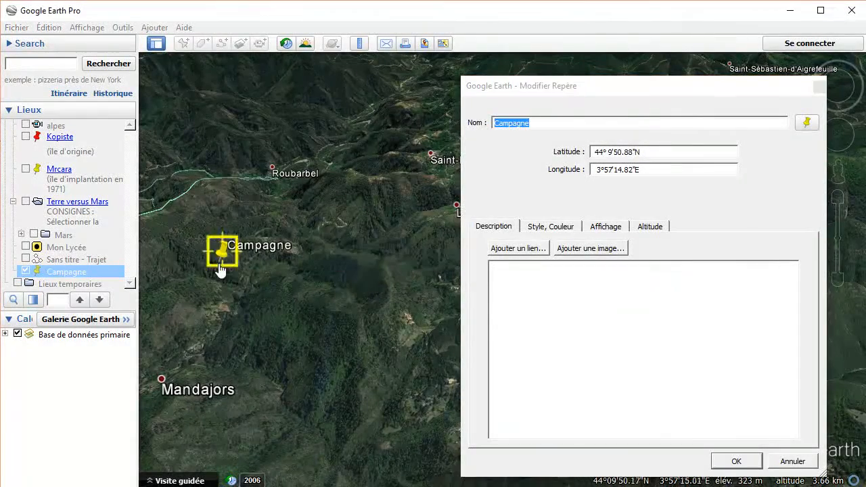
Change the Campagne placemark's icon to the purple star marker (purple-stars.png) and save the change.
click(807, 123)
click(583, 249)
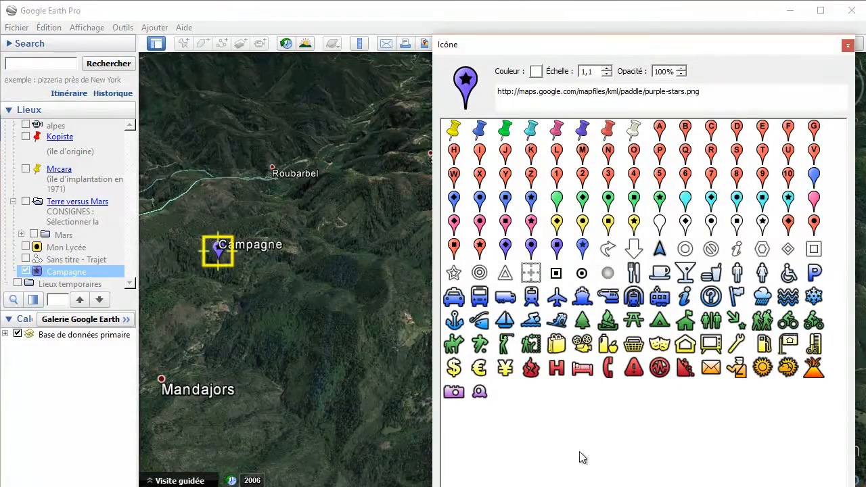
drag(568, 44, 499, 11)
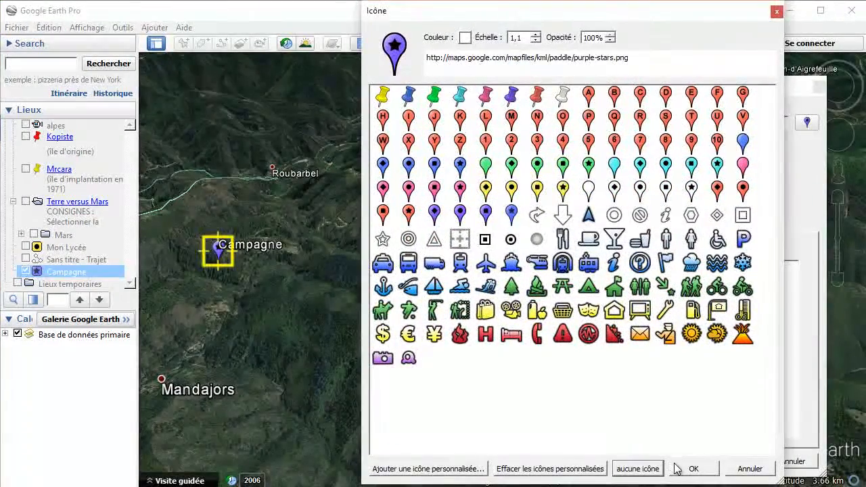
click(690, 469)
click(736, 461)
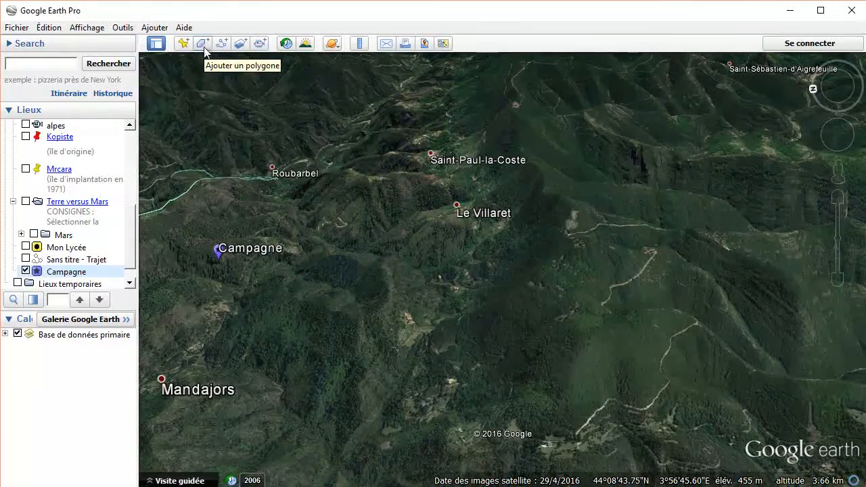
Search for colombes and locate the angular building complex beside the motorway, west of the stadium.
scroll(354, 238, down, 5)
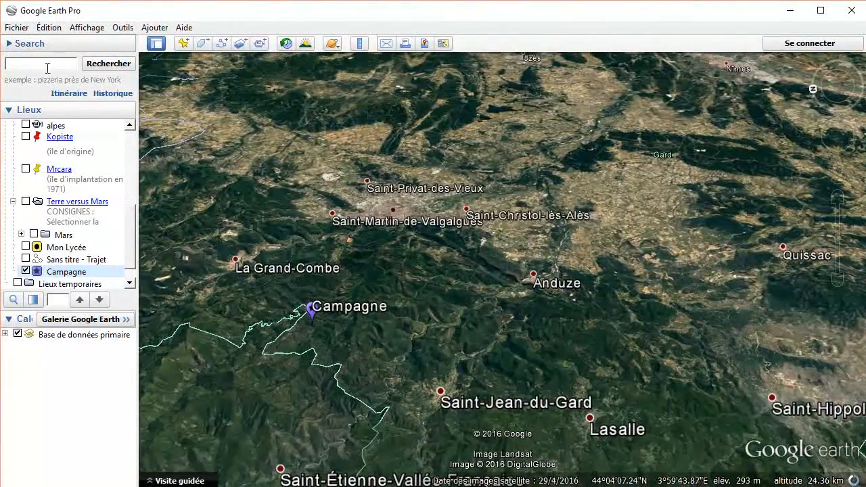
click(47, 68)
text(colom)
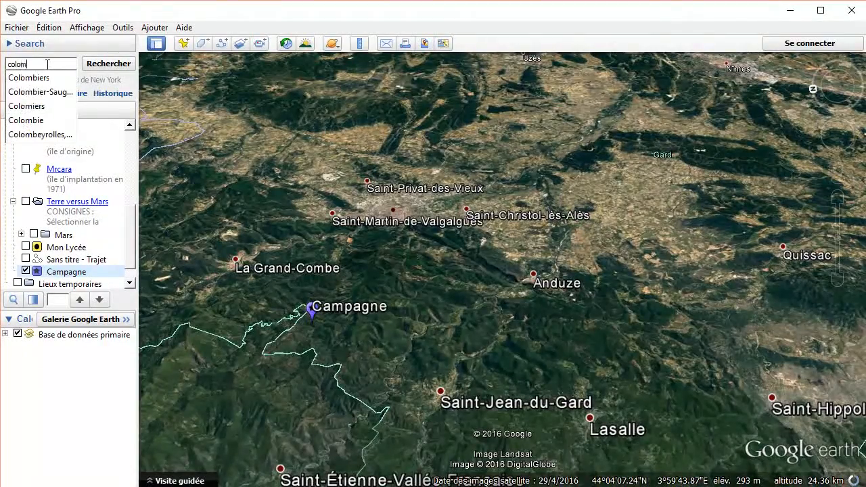
text(bes)
key(Return)
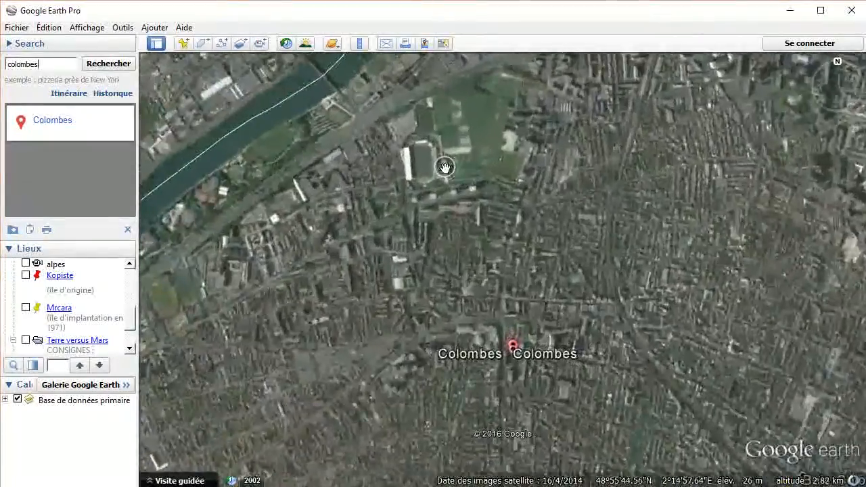
scroll(445, 167, up, 2)
drag(271, 178, 425, 264)
scroll(425, 264, up, 2)
drag(547, 325, 515, 273)
scroll(520, 285, up, 1)
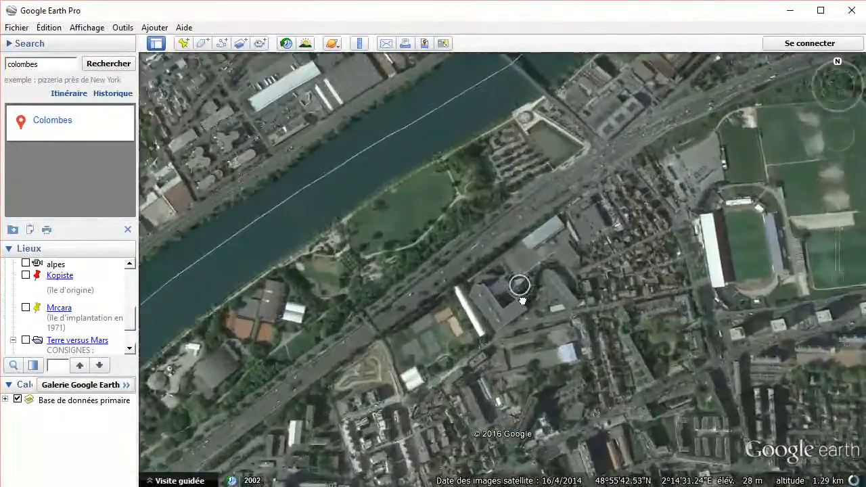
right_drag(523, 301, 538, 329)
drag(516, 309, 454, 268)
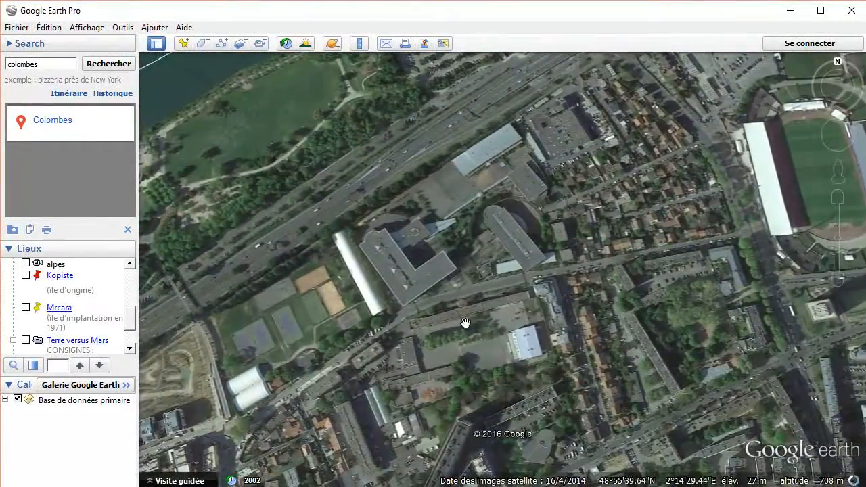
Draw a polygon around the grounds of the angular building complex, following the street, the curved building and the motorway edge.
click(203, 43)
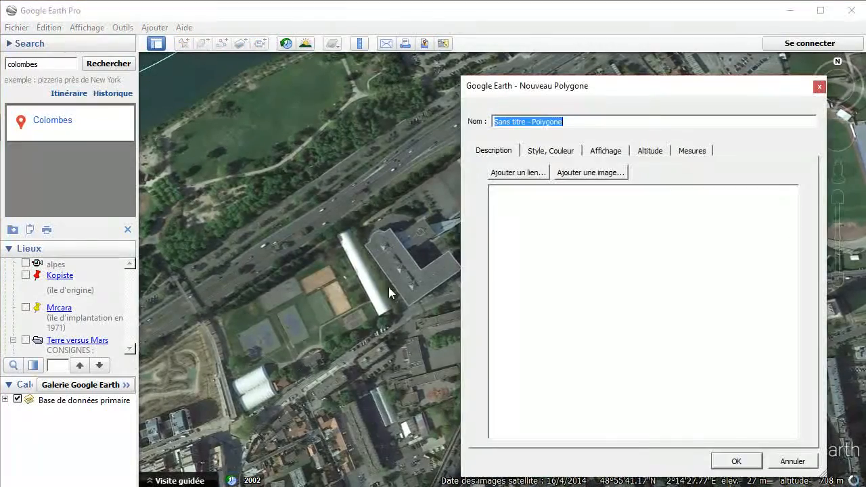
drag(599, 92, 76, 75)
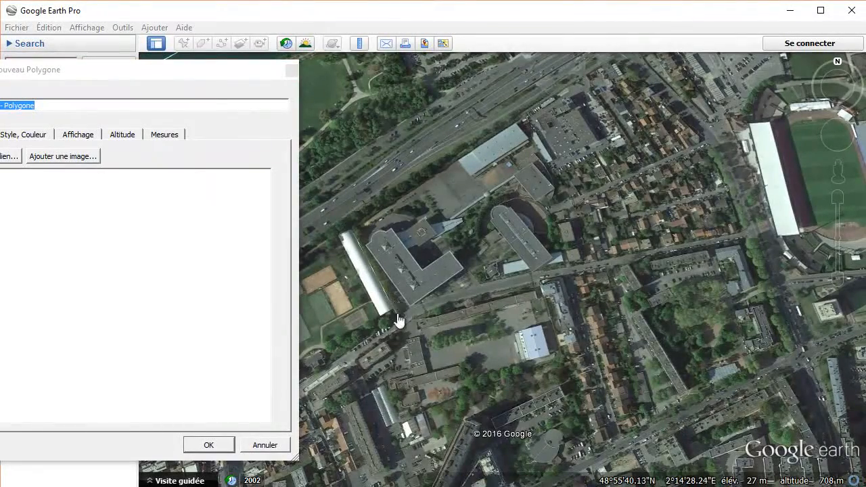
click(428, 303)
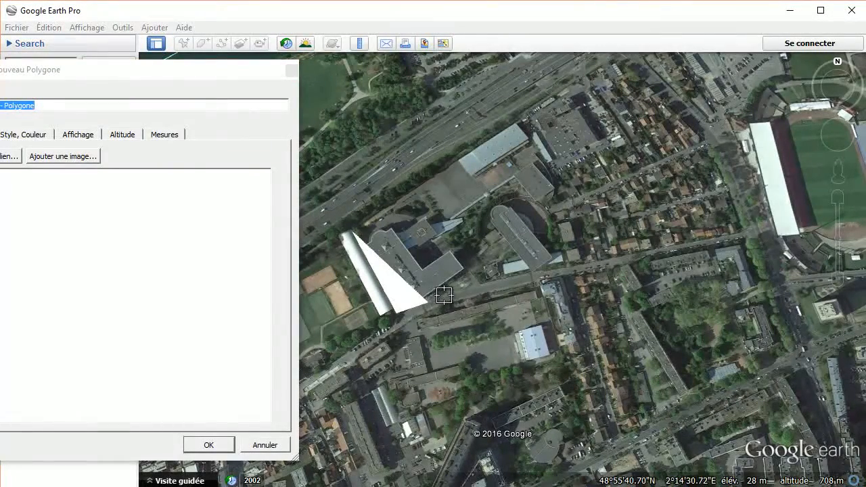
click(444, 295)
click(477, 287)
click(467, 268)
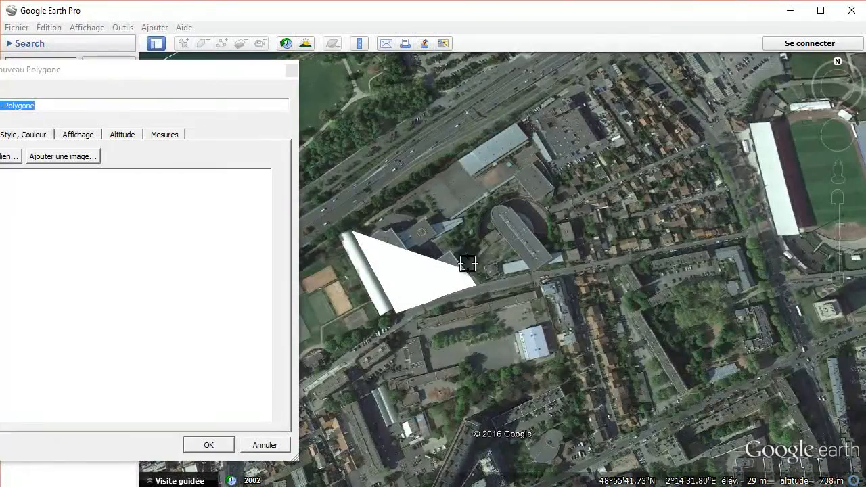
click(481, 250)
click(475, 233)
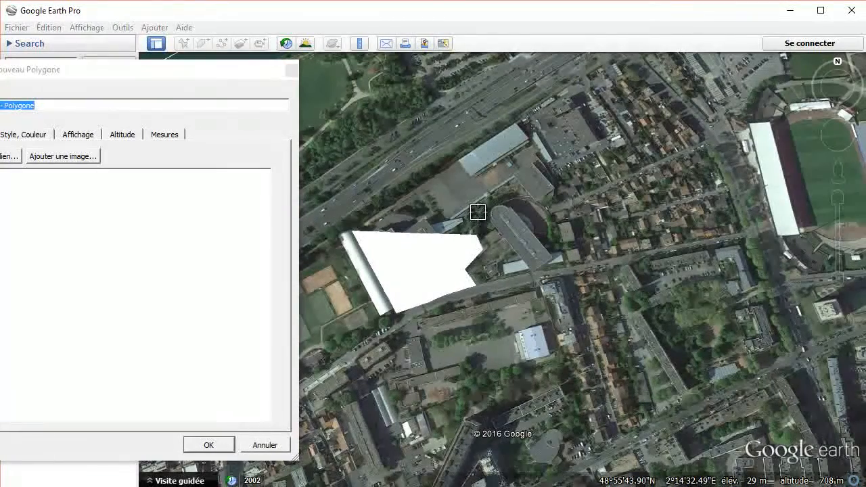
click(478, 212)
click(493, 203)
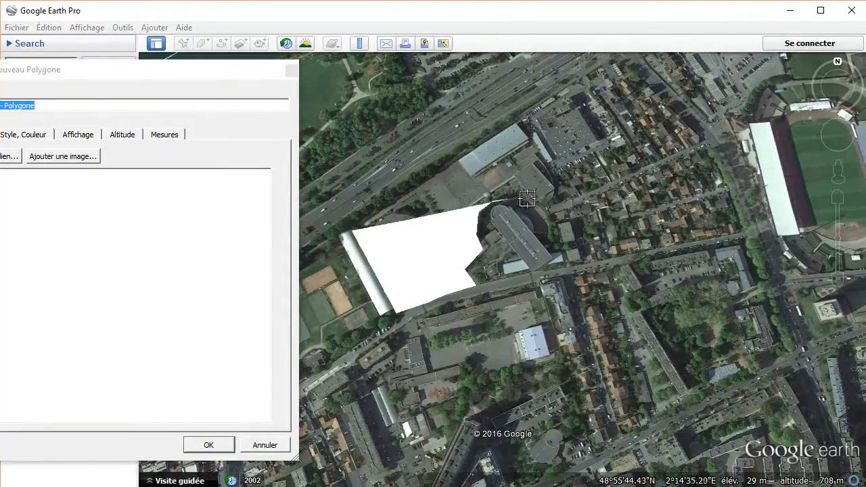
click(528, 199)
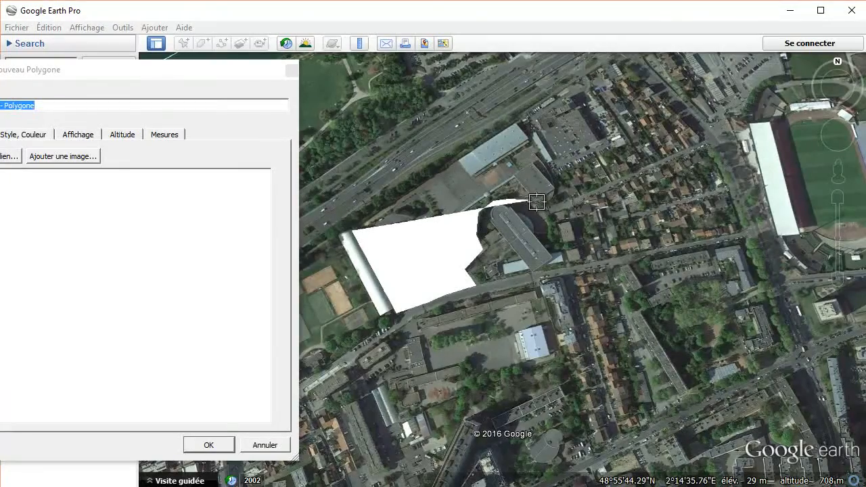
click(544, 203)
click(551, 170)
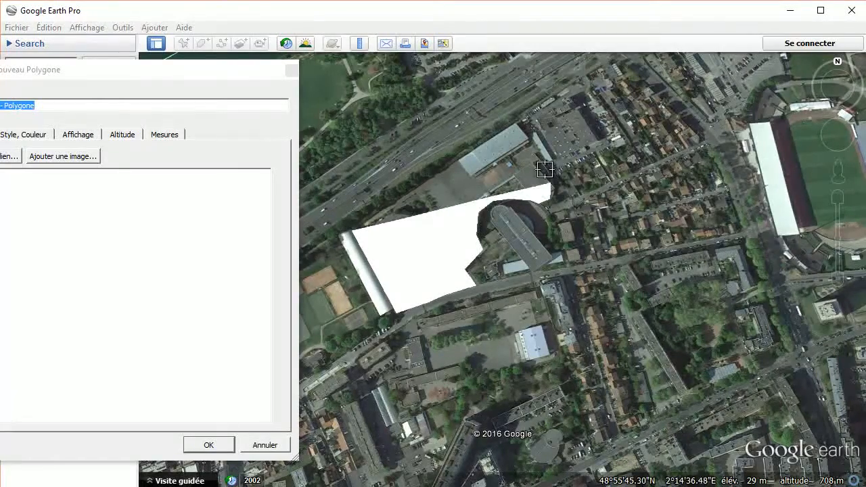
click(537, 165)
click(516, 134)
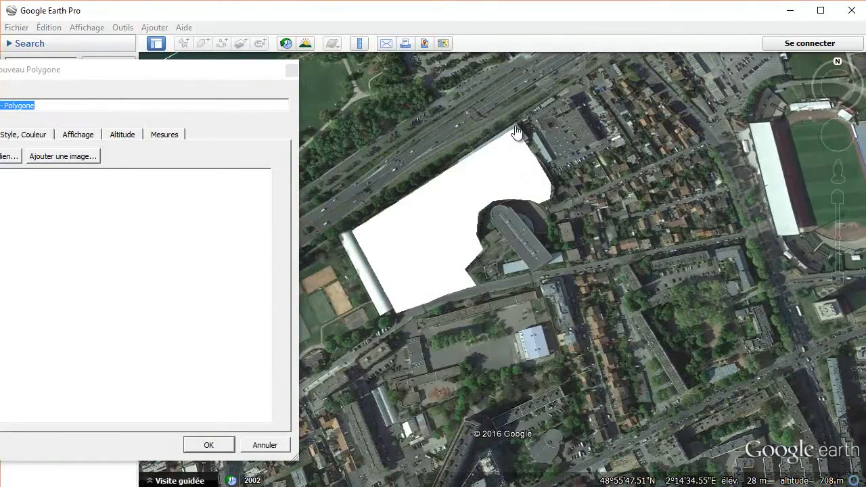
click(511, 125)
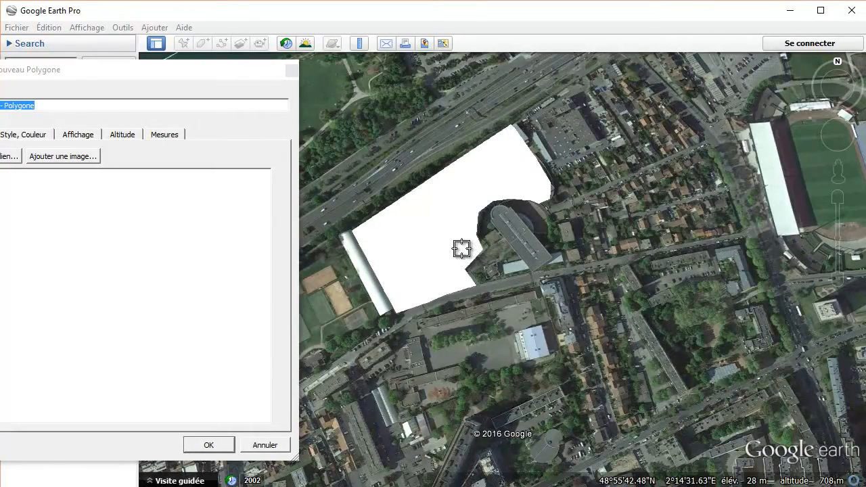
Review the new polygon's view, altitude and measurement settings.
drag(64, 72, 297, 79)
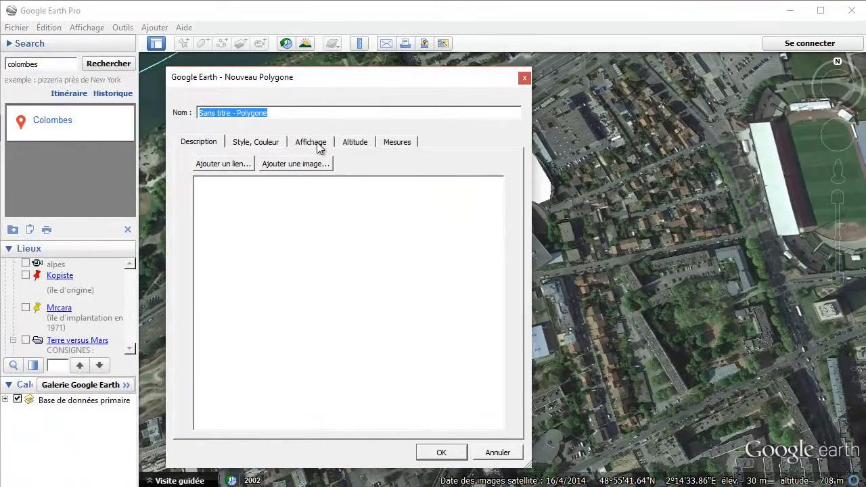
click(316, 144)
click(369, 144)
click(395, 144)
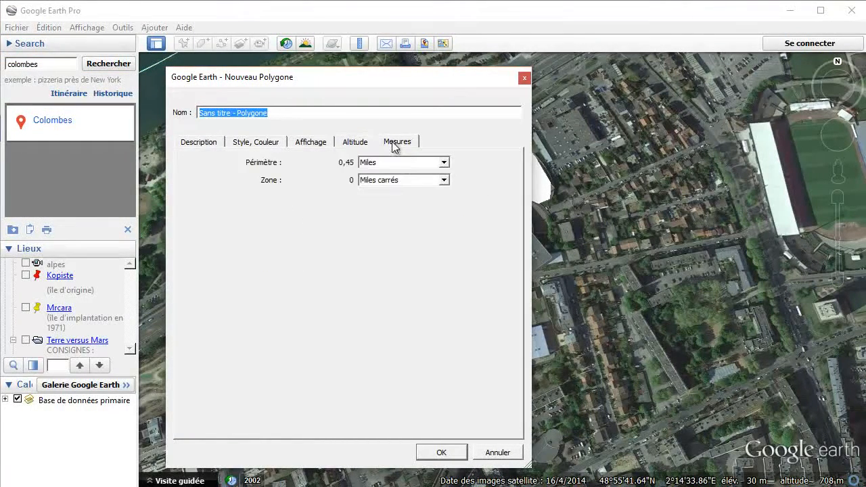
Display the polygon's perimeter in Kilomètres and its area in Mètres carrés, and discard the polygon.
click(386, 163)
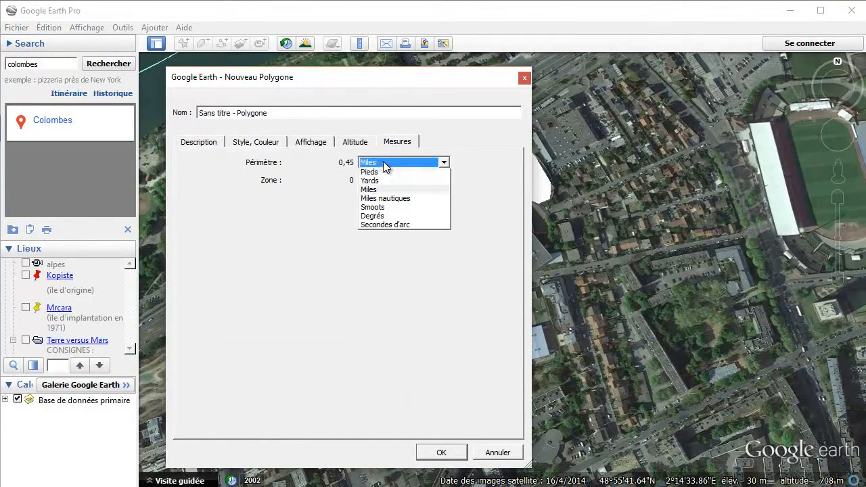
click(377, 193)
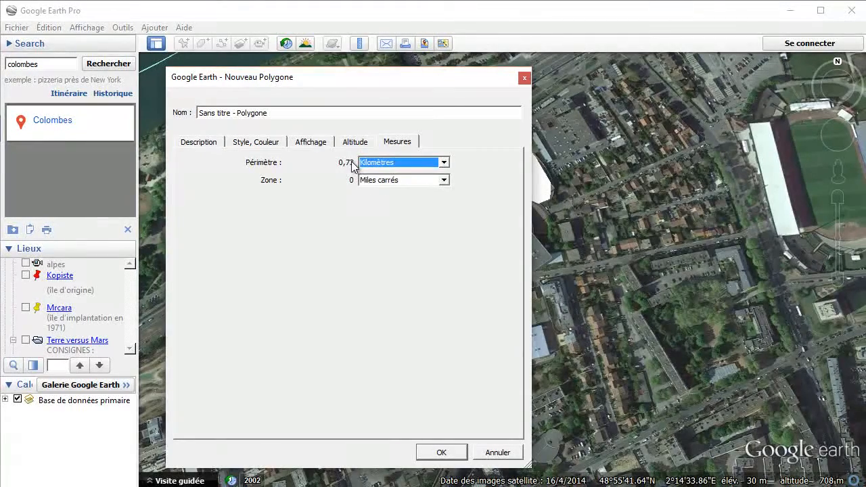
click(384, 183)
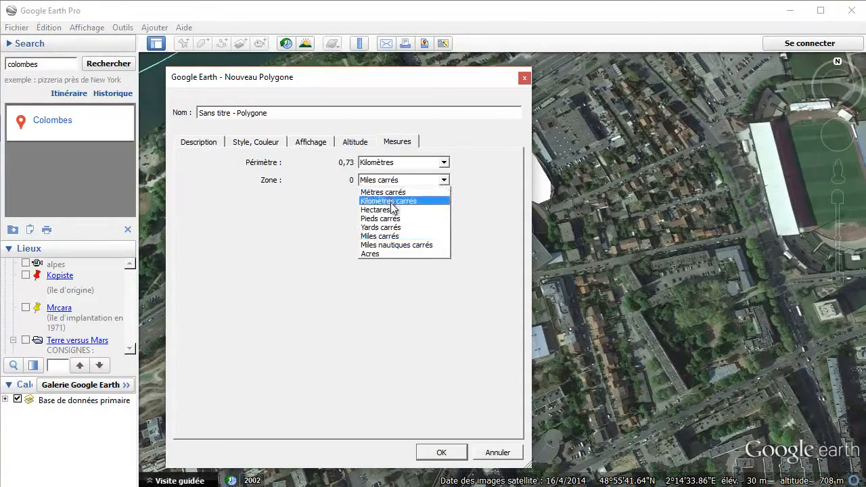
click(391, 201)
click(403, 181)
click(383, 192)
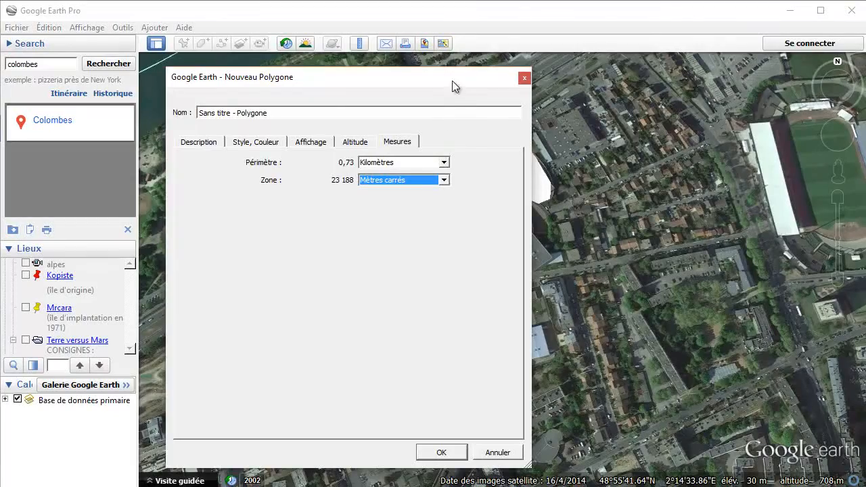
drag(453, 82, 463, 115)
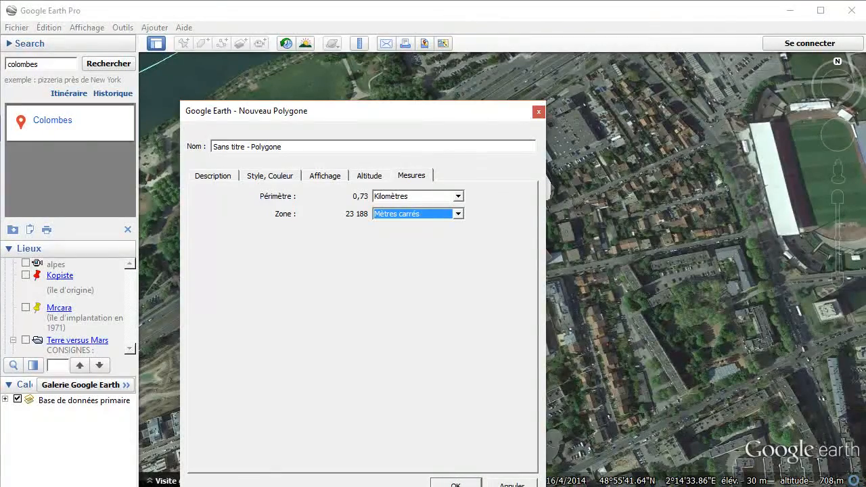
click(513, 486)
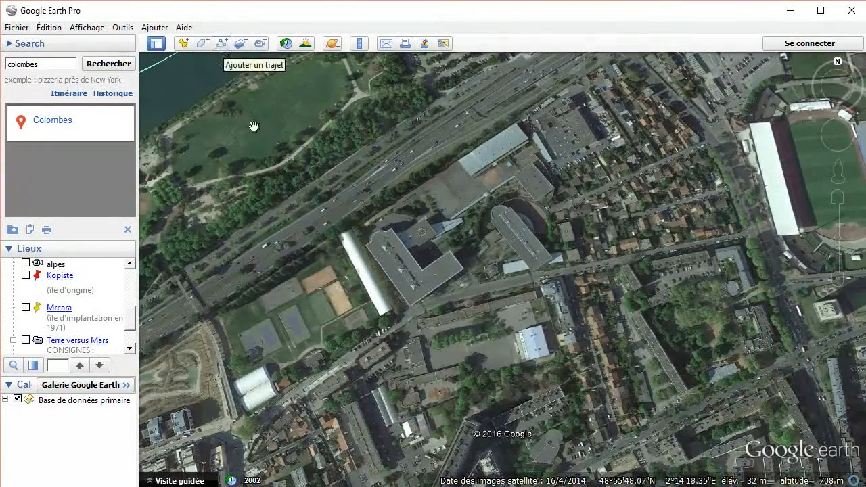
Bring the French-Italian Alps into view, covering the area between Grenoble, Gap and Turin.
scroll(254, 127, down, 2)
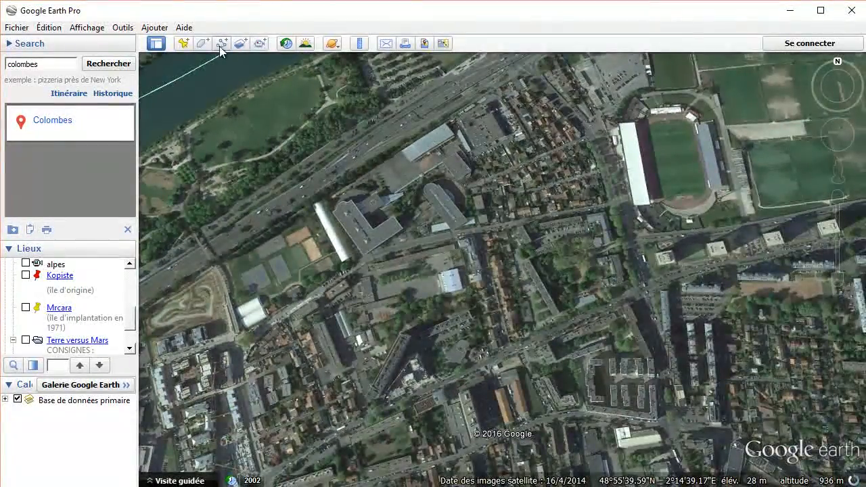
scroll(252, 186, down, 5)
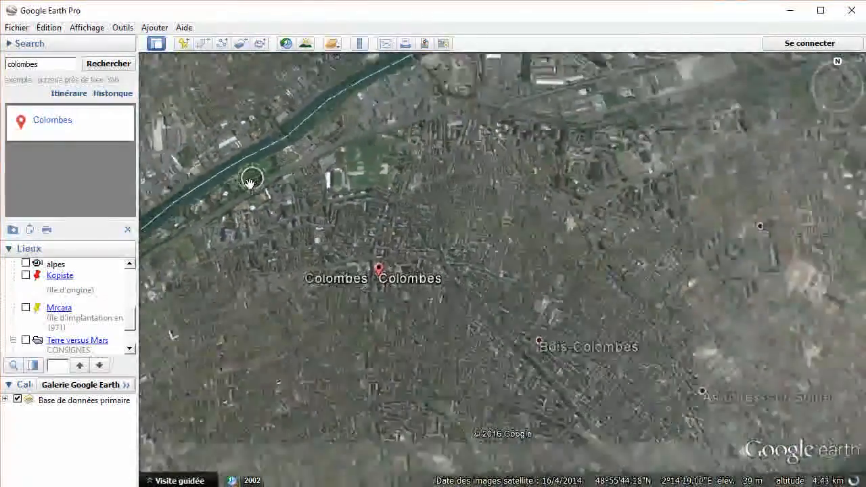
scroll(249, 181, down, 6)
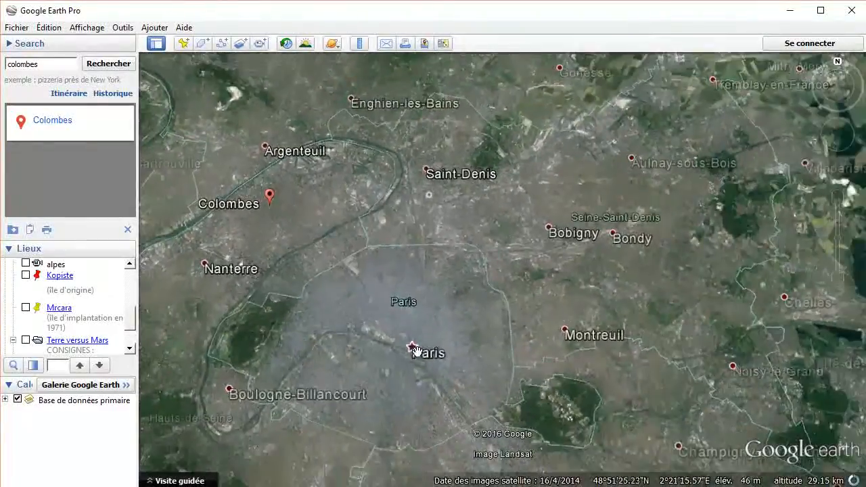
drag(417, 351, 585, 252)
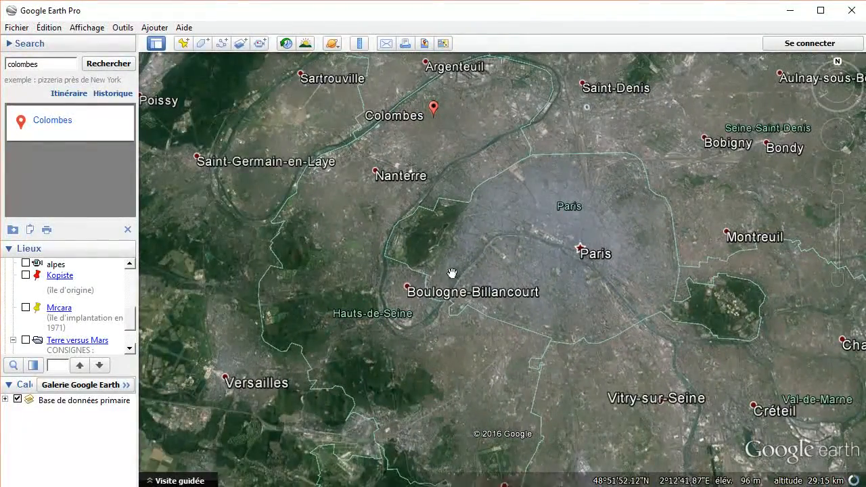
scroll(495, 298, down, 2)
drag(532, 298, 417, 34)
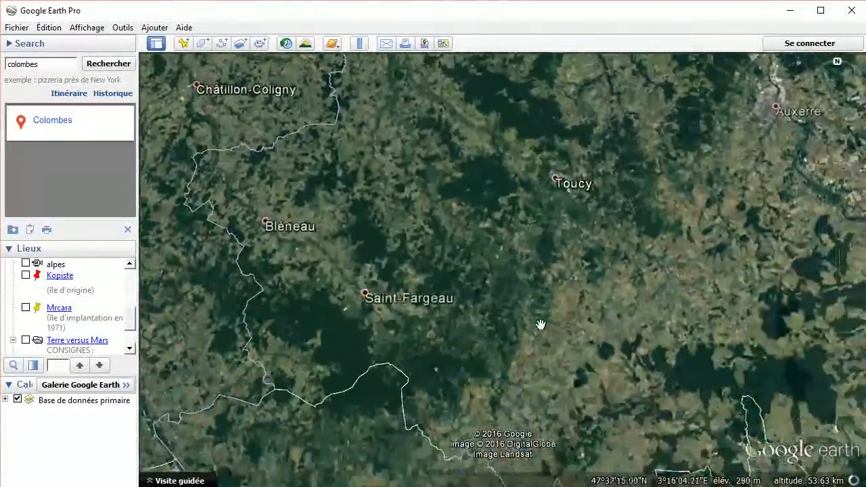
scroll(478, 319, down, 4)
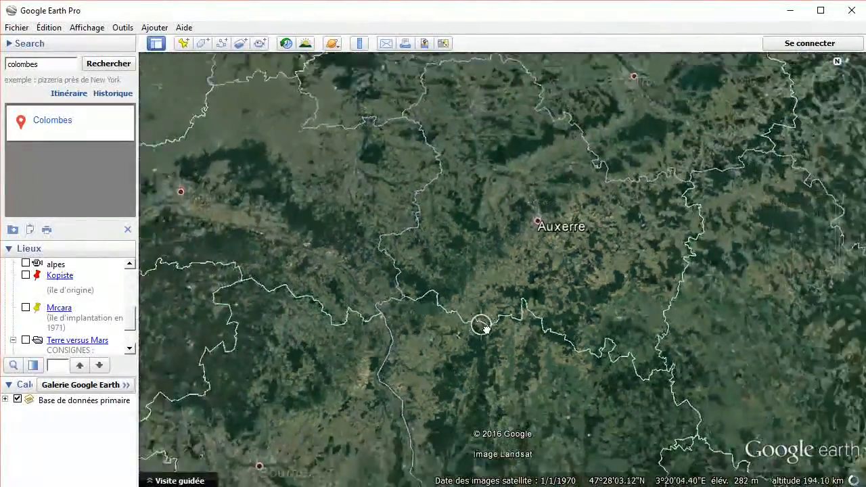
scroll(483, 327, down, 2)
drag(621, 391, 420, 104)
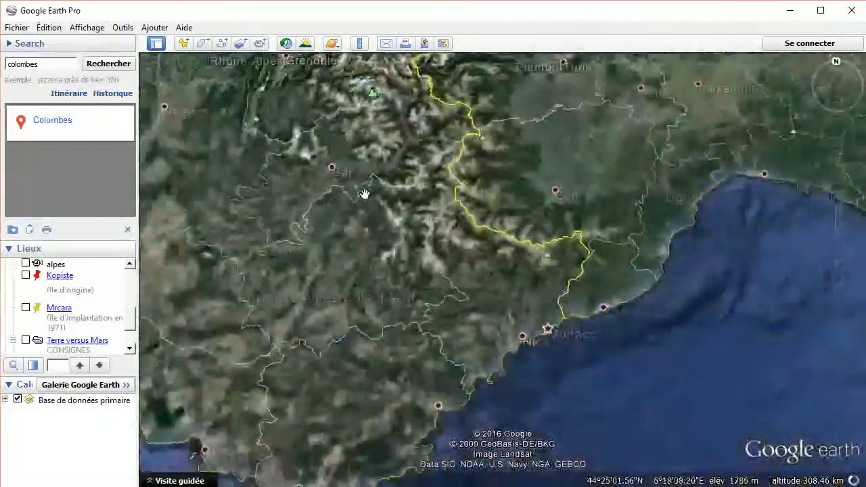
drag(362, 194, 454, 346)
scroll(425, 231, up, 4)
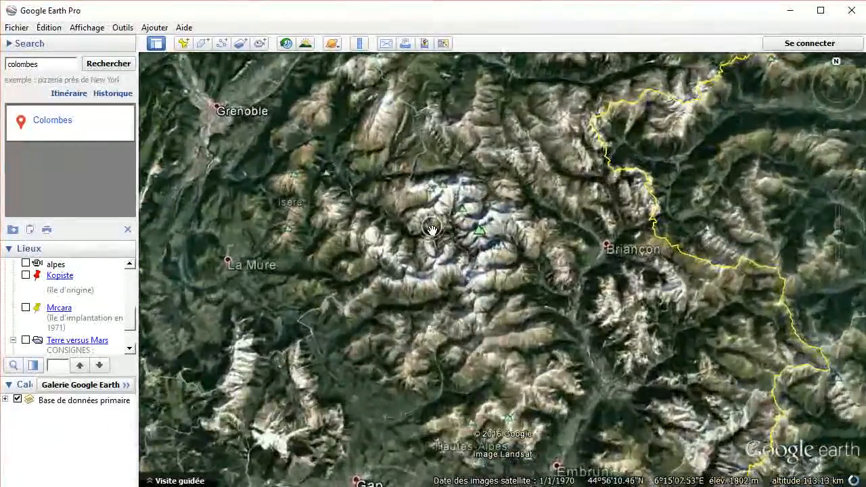
scroll(425, 231, down, 3)
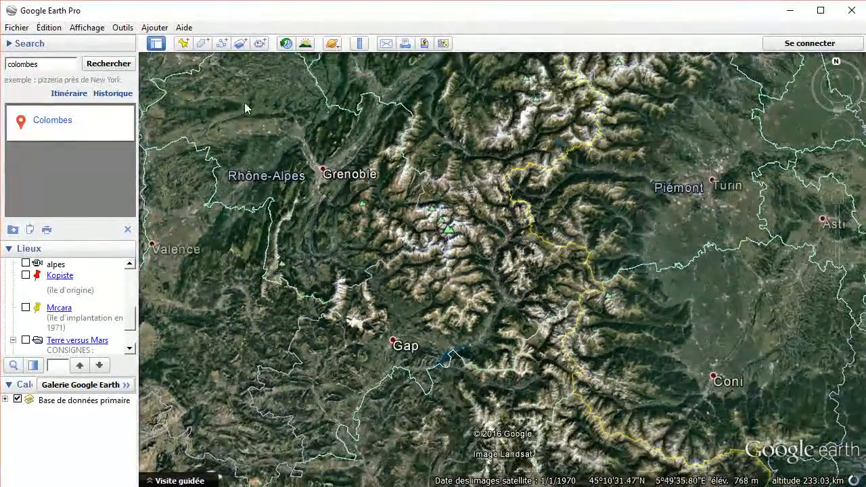
Start a new path named alpes and move its settings window clear of the mountains.
click(223, 44)
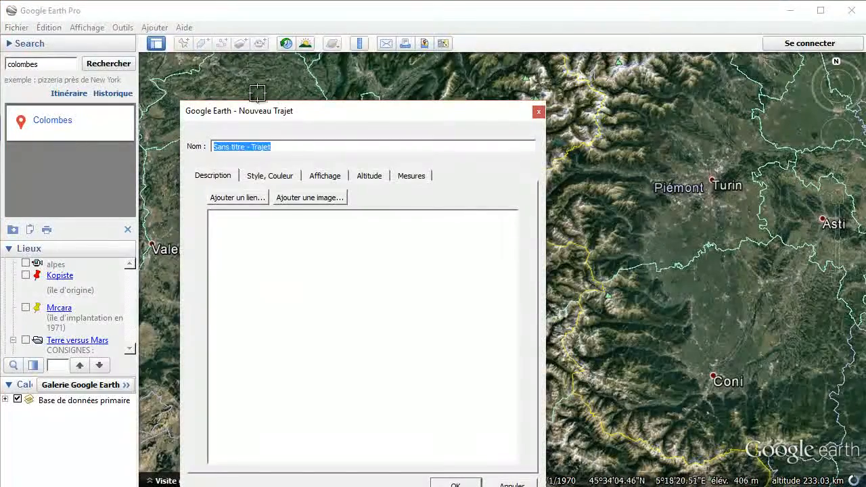
drag(293, 115, 139, 57)
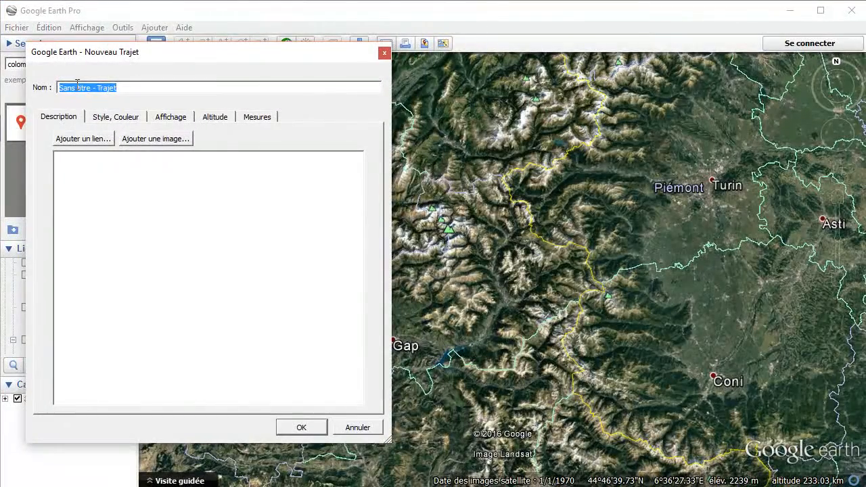
text(alpes)
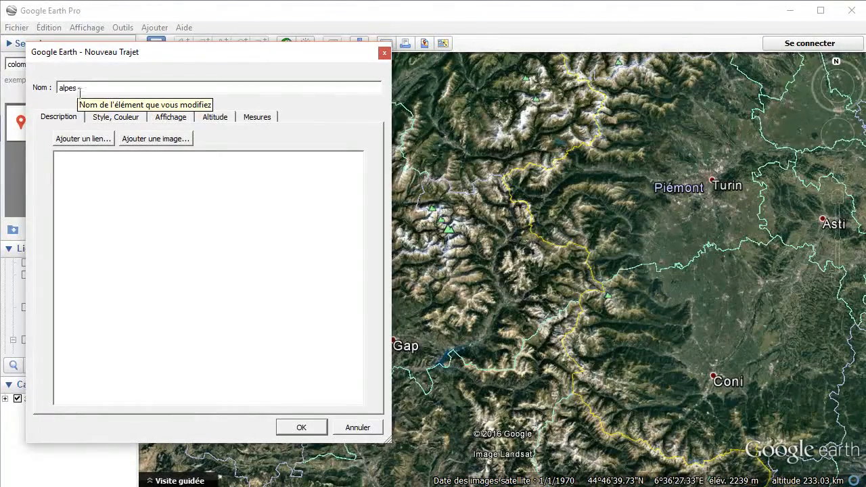
drag(310, 54, 233, 59)
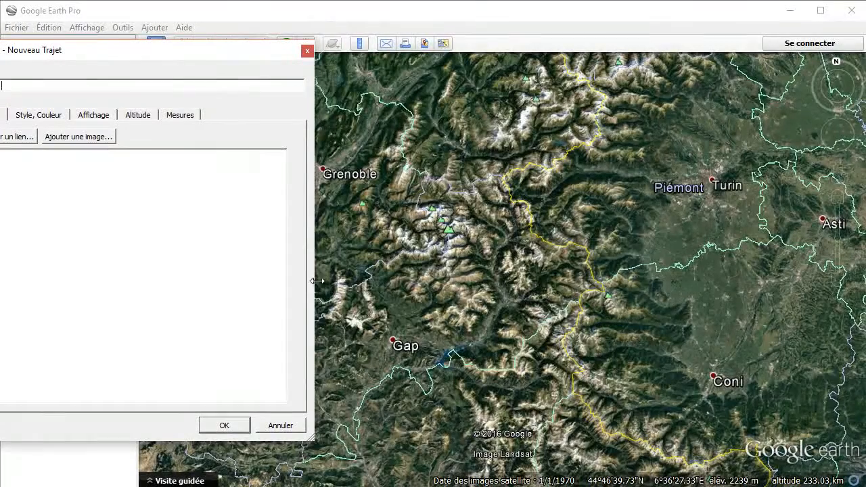
Draw the path from just north of Gap eastward across the Alps to the plain south of Turin.
click(390, 305)
click(424, 287)
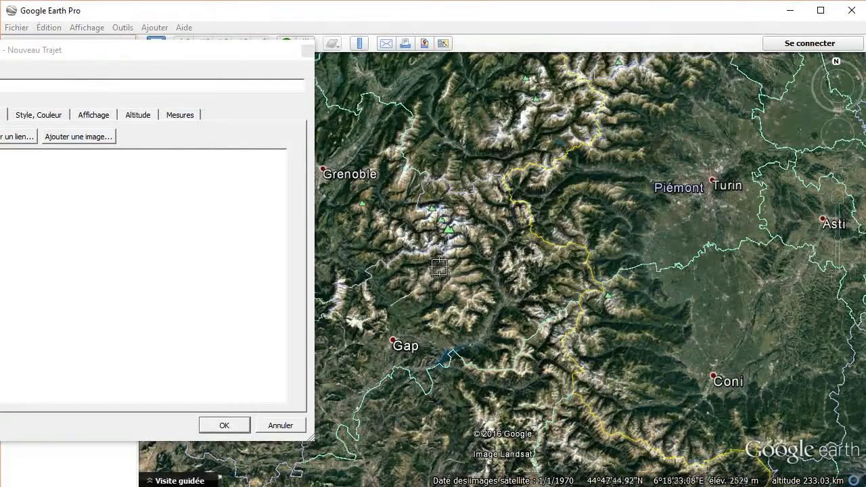
click(441, 268)
click(480, 264)
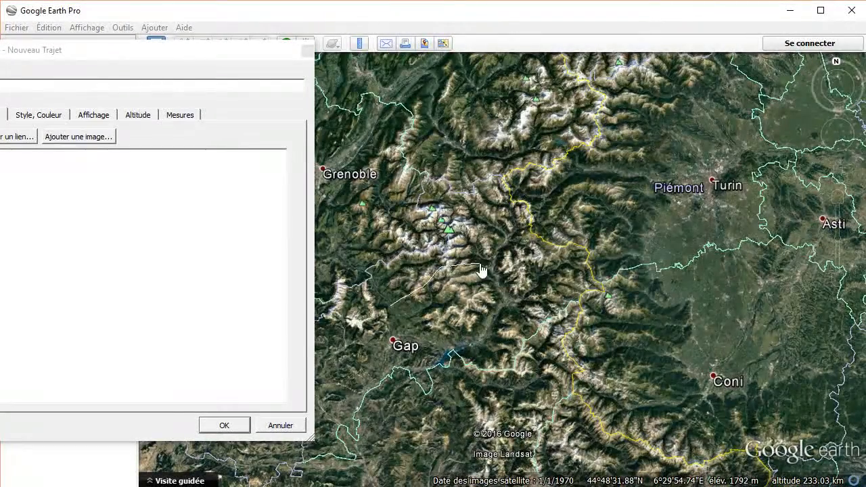
click(555, 261)
click(653, 241)
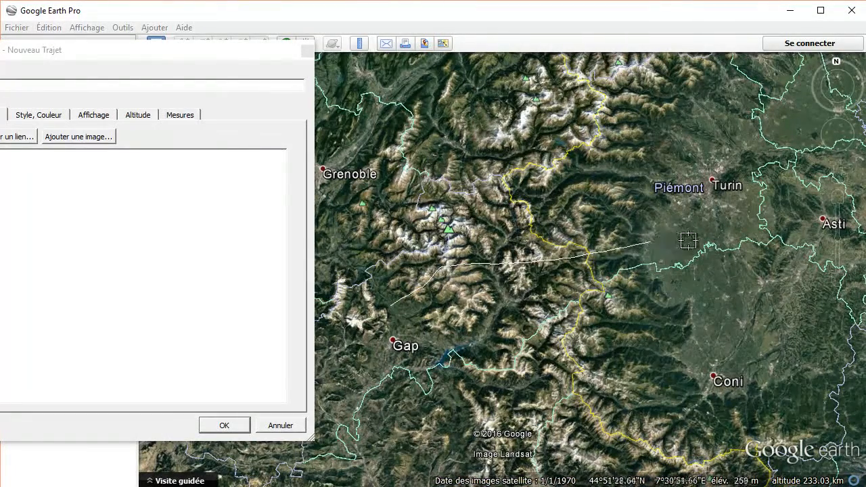
click(689, 241)
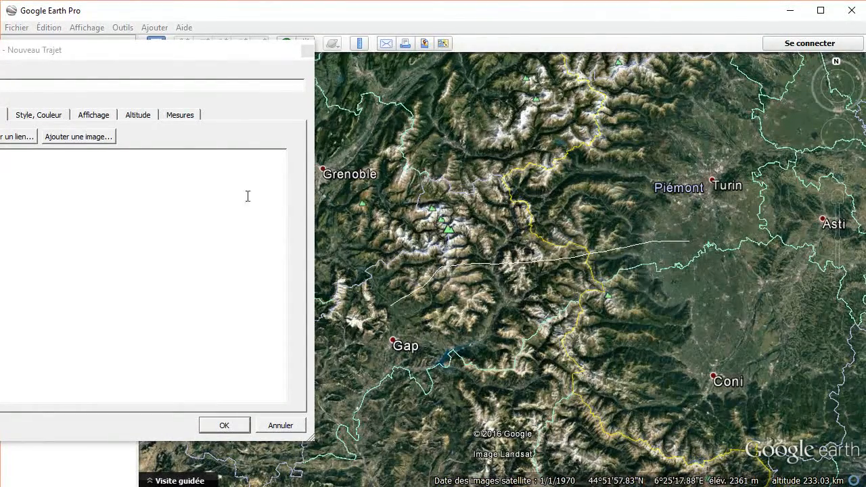
Check the path's length in Kilomètres and try the altitude mode Par rapport au sol.
click(172, 119)
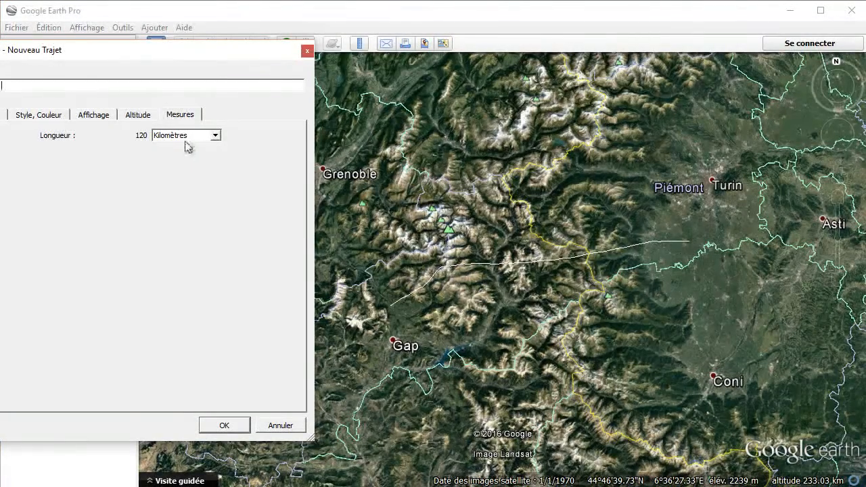
click(136, 117)
click(159, 146)
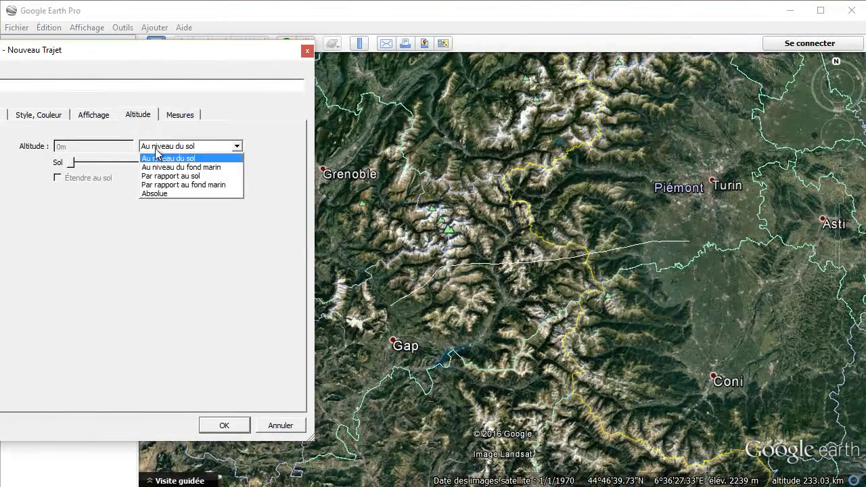
click(159, 177)
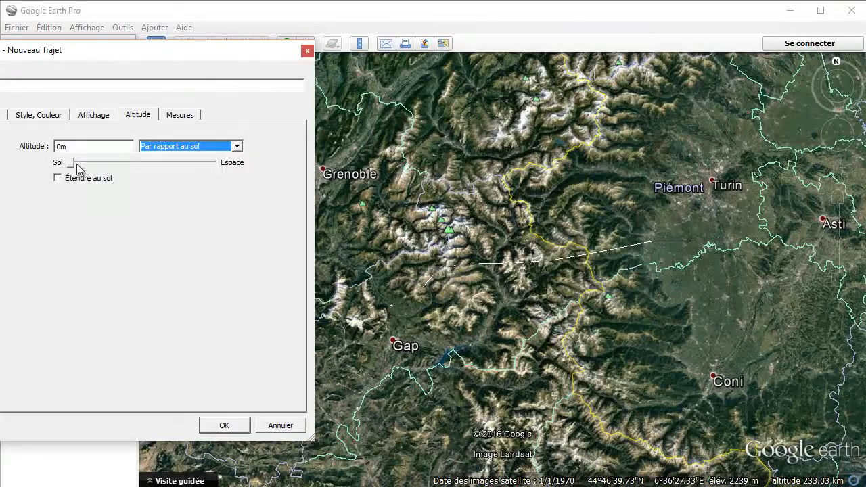
mouse_move(74, 164)
mouse_down()
mouse_move(158, 164)
mouse_move(83, 170)
mouse_up()
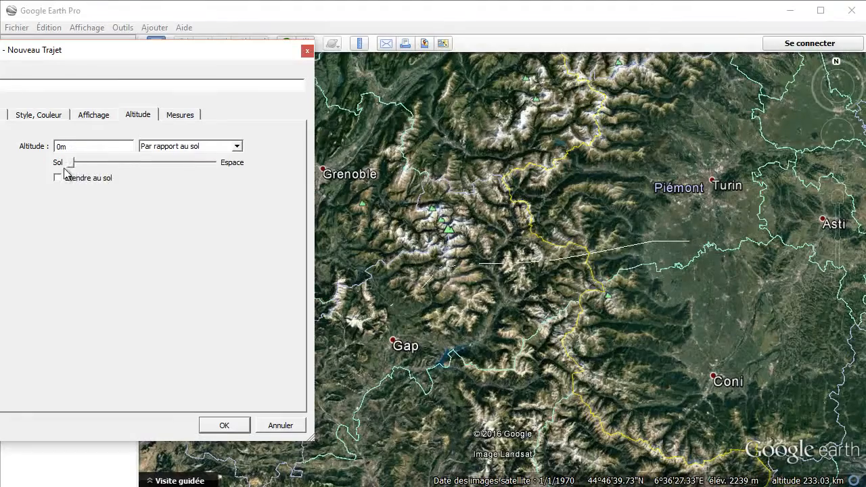
Set the path's altitude mode to Au niveau du sol and save the path.
click(173, 147)
click(166, 156)
click(214, 424)
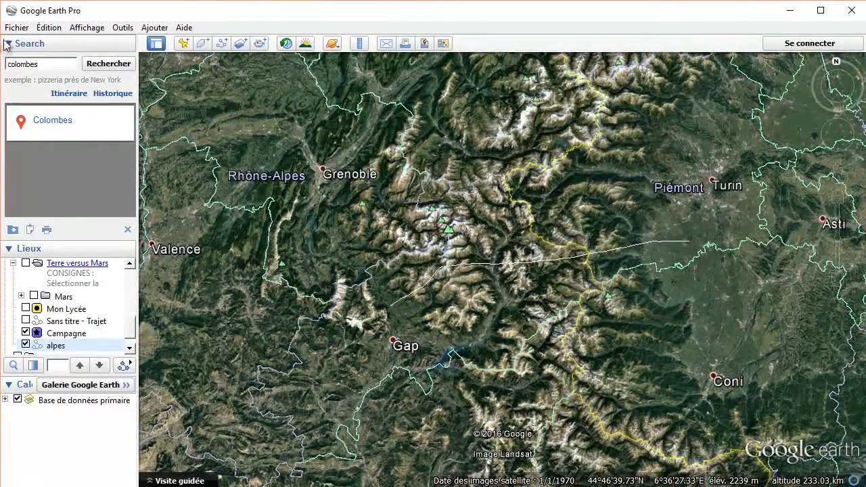
Collapse the search section, play the tour along the new alpes path and pause it.
click(7, 44)
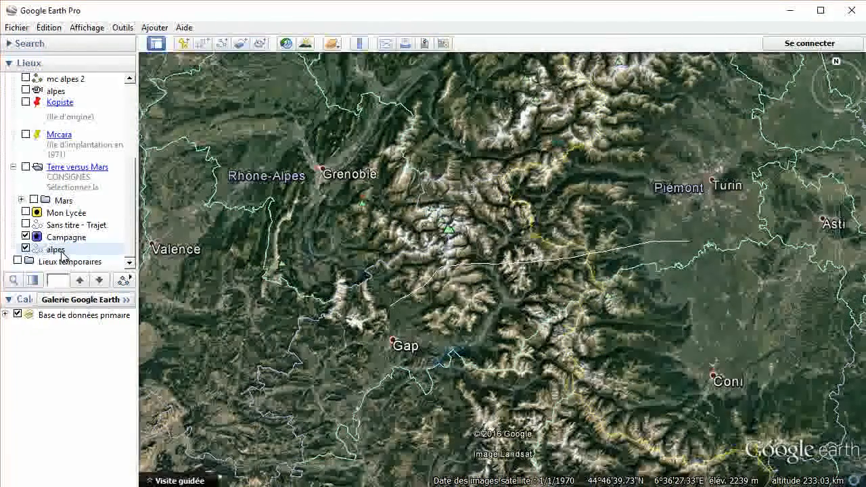
click(126, 277)
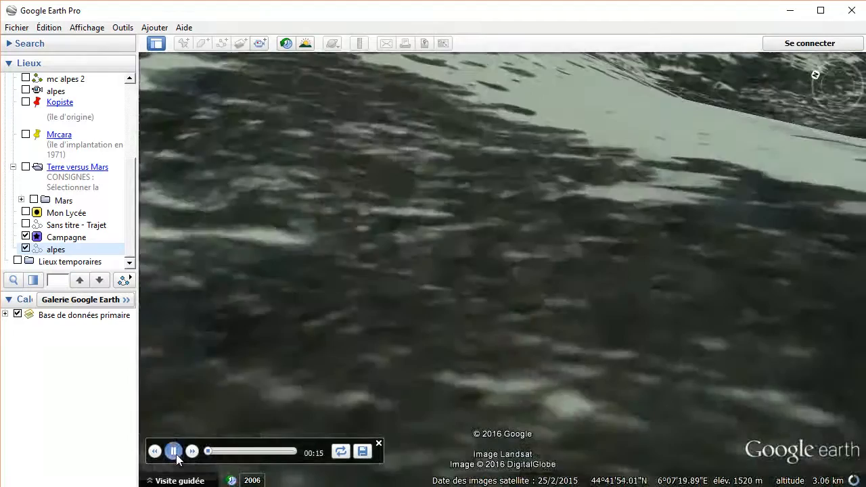
click(173, 451)
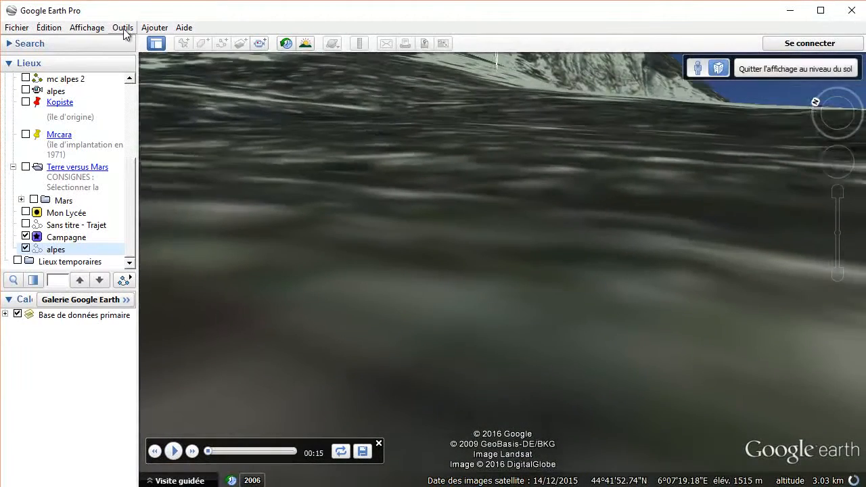
Review the tour settings for camera tilt, range and speed in the options, and close them without changes.
click(124, 27)
click(151, 147)
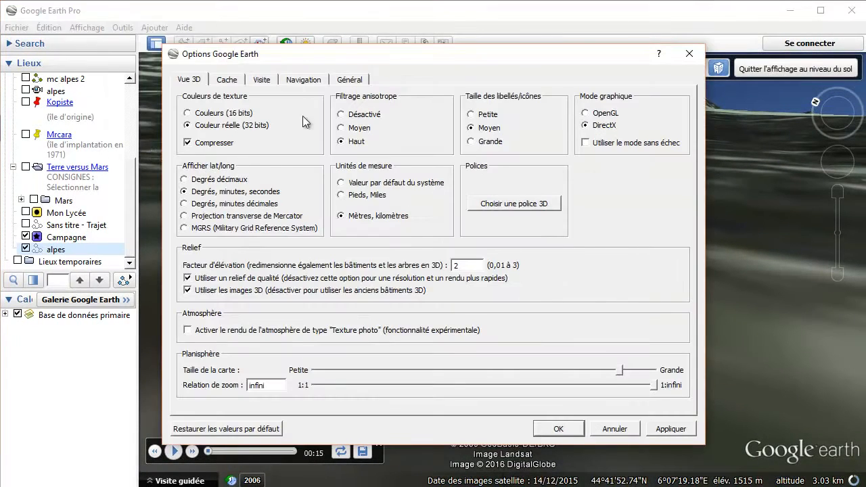
click(289, 81)
click(265, 80)
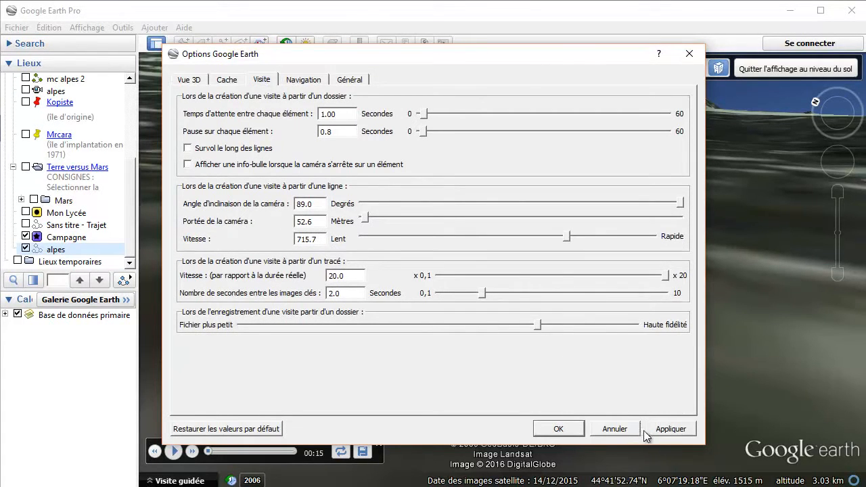
click(616, 429)
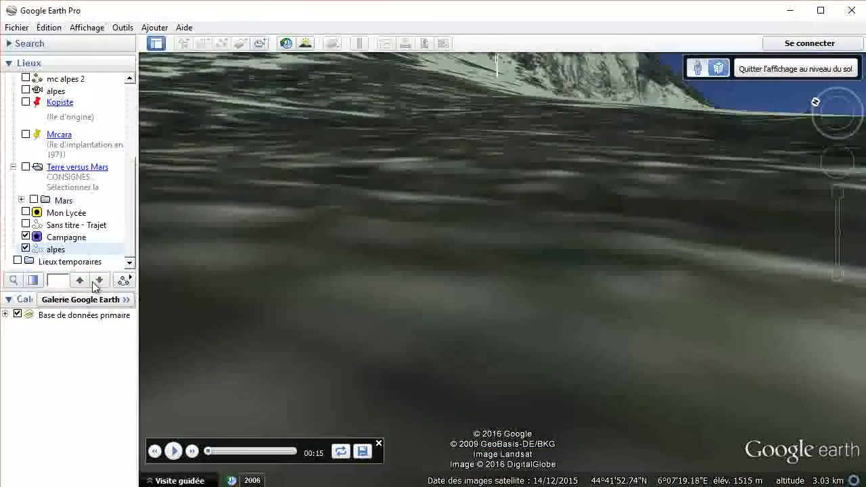
Replay the tour along the alpes path and fly back to the overview of the whole path.
click(128, 284)
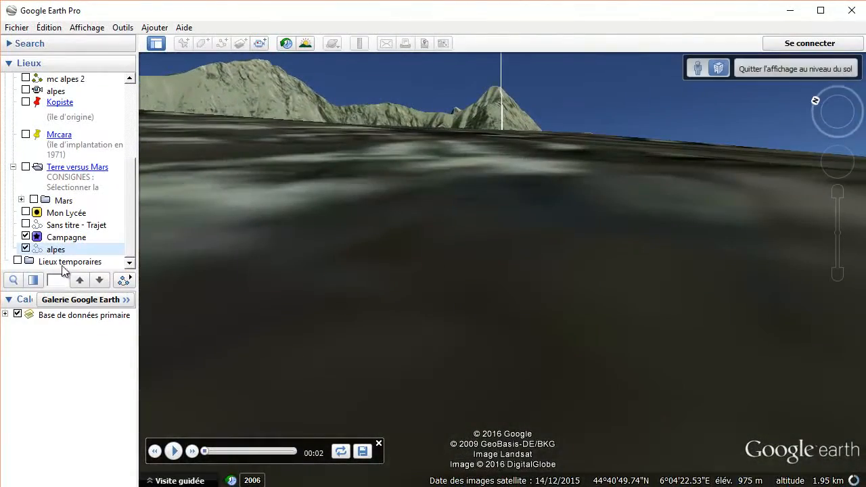
double_click(57, 250)
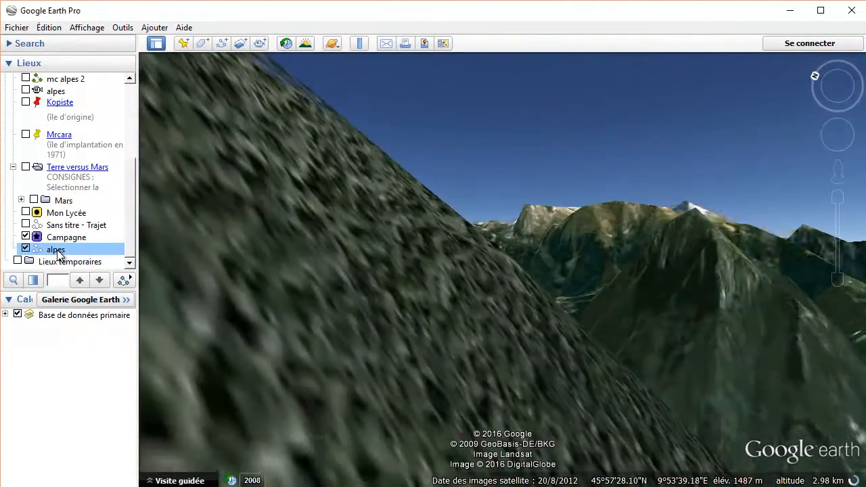
Open and close the properties of the alpes path, and display its elevation profile.
right_click(58, 252)
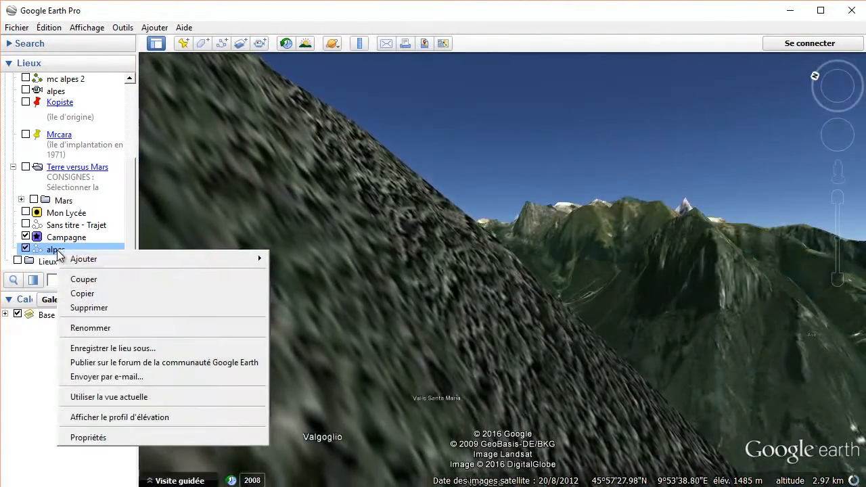
click(123, 438)
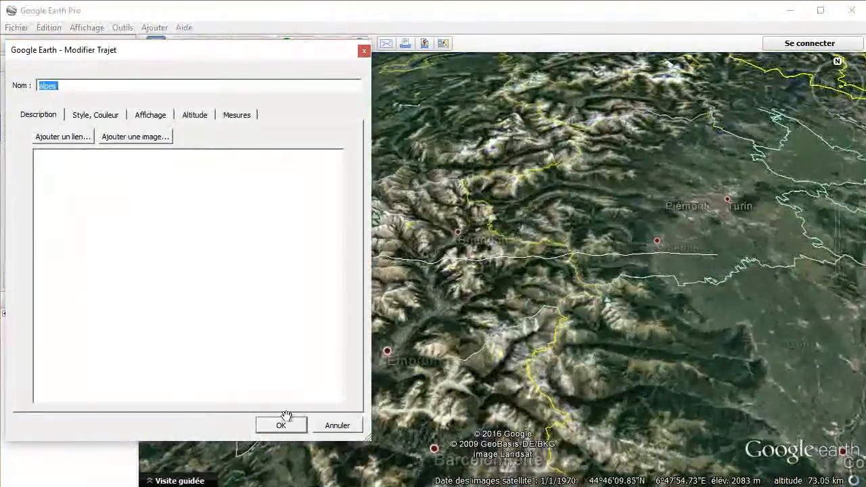
click(283, 421)
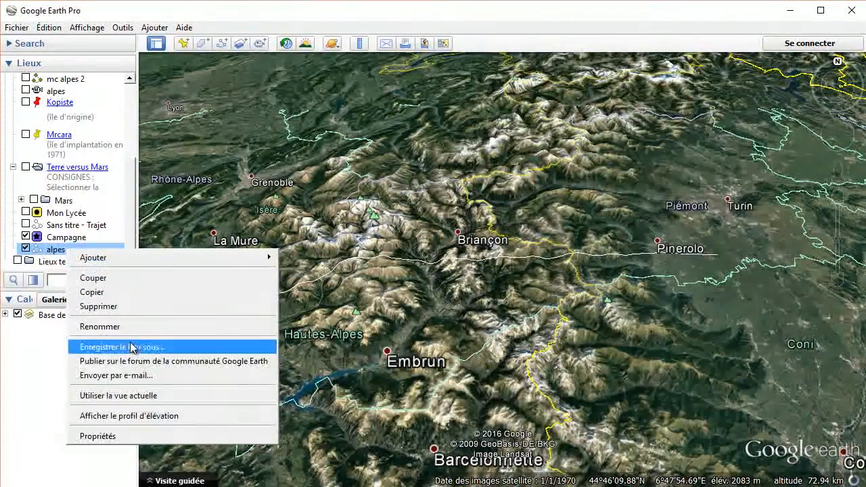
click(155, 417)
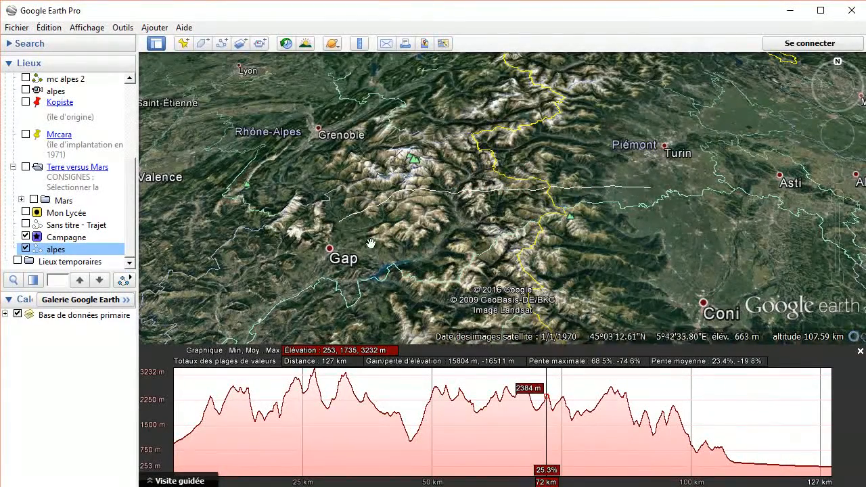
Open and close the dialog for a new image overlay, and show and dismiss the tour recording controls.
click(240, 42)
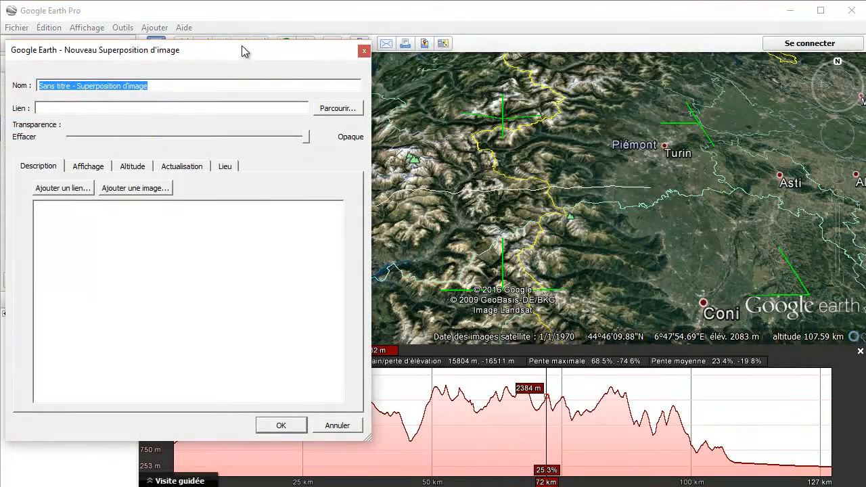
click(364, 52)
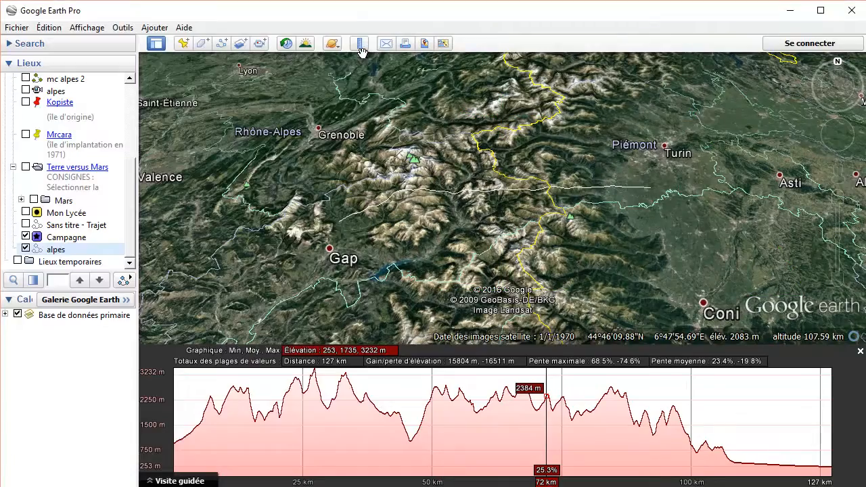
click(260, 44)
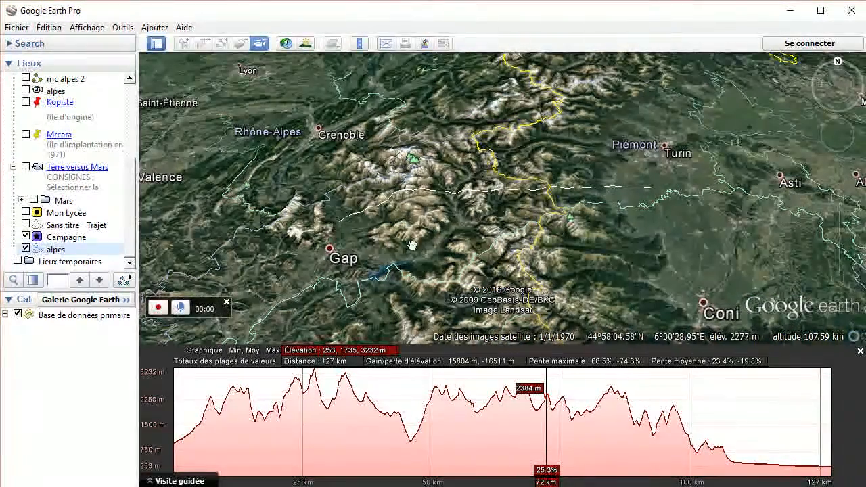
drag(428, 247, 467, 169)
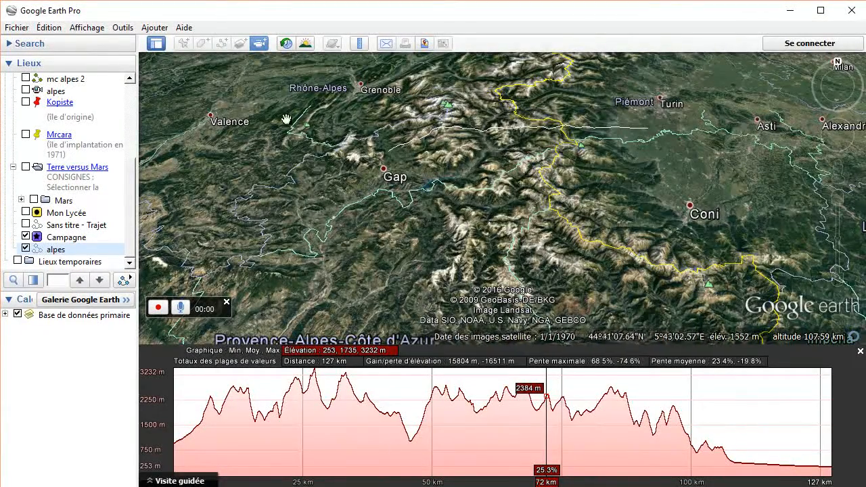
click(227, 305)
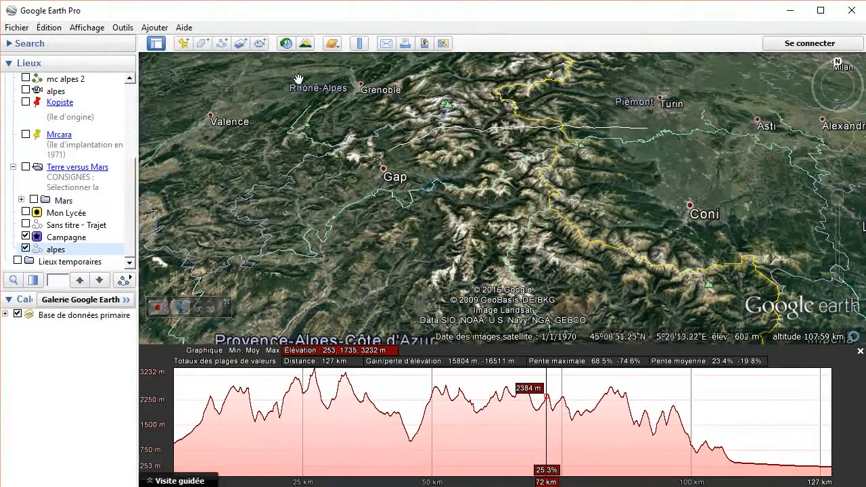
Display historical imagery of the Alps, go back to 12/1993, return to 4/2016 and close the time slider.
click(287, 45)
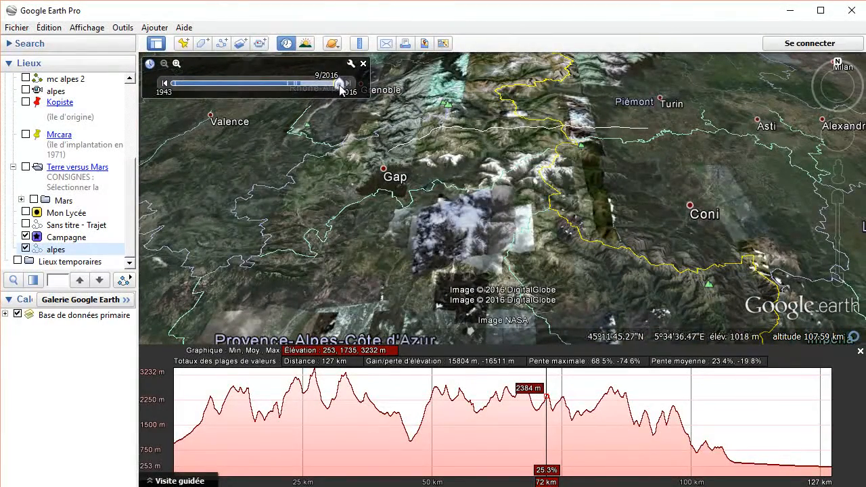
drag(341, 89, 293, 90)
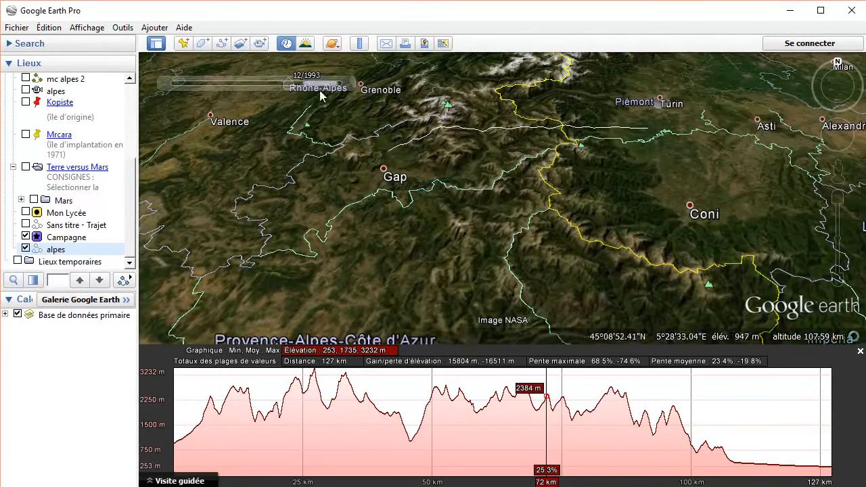
mouse_move(289, 87)
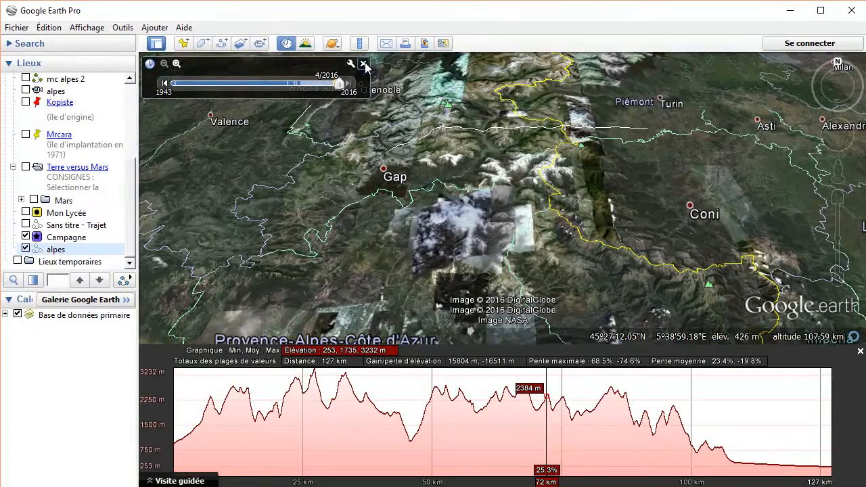
click(363, 64)
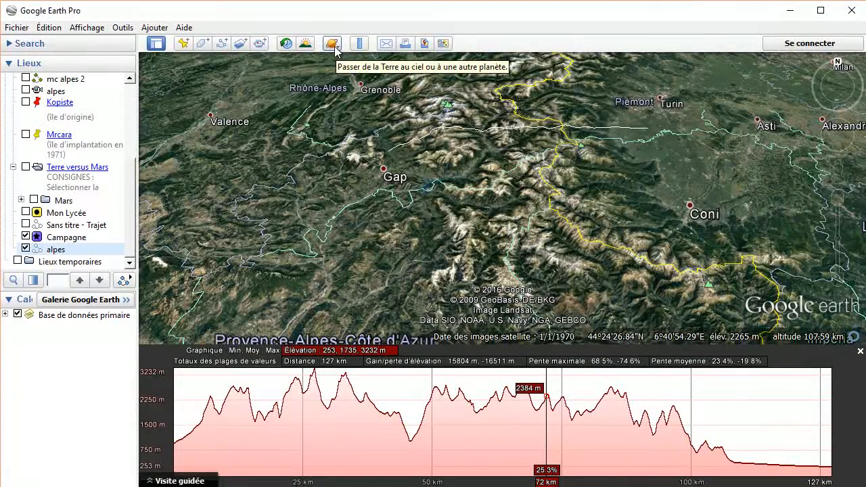
Switch from Earth to Mars and examine a crater up close and the whole planet.
click(333, 44)
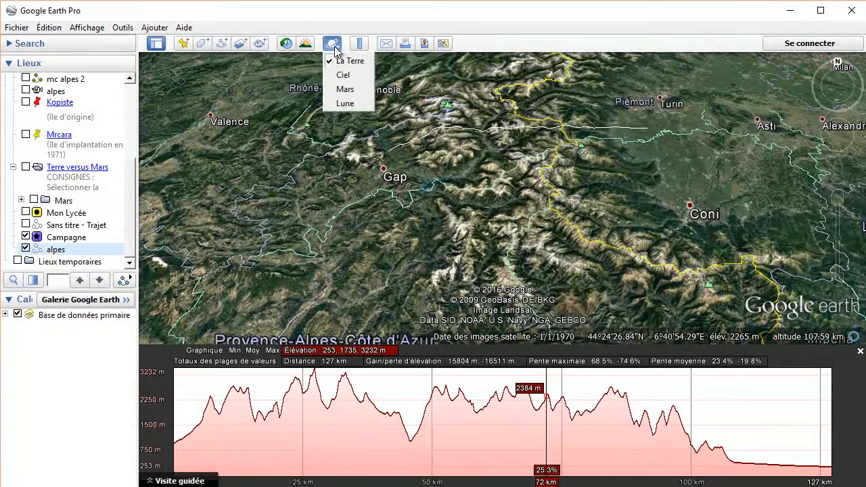
click(357, 89)
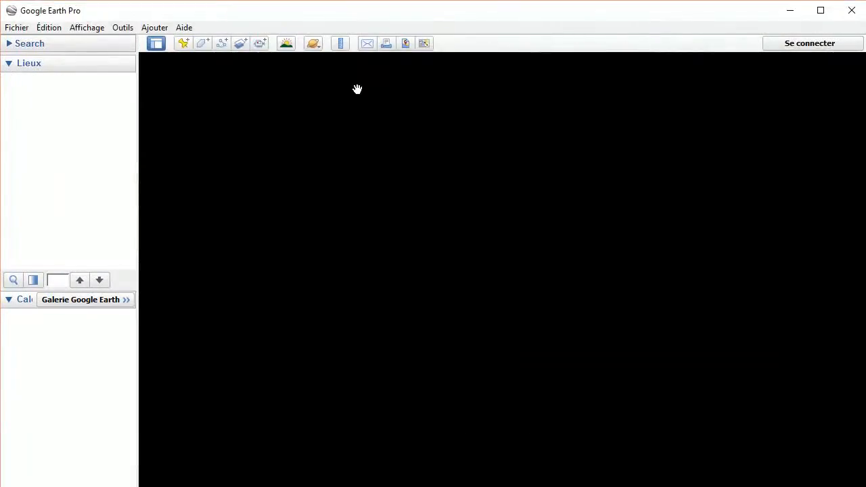
scroll(488, 270, up, 8)
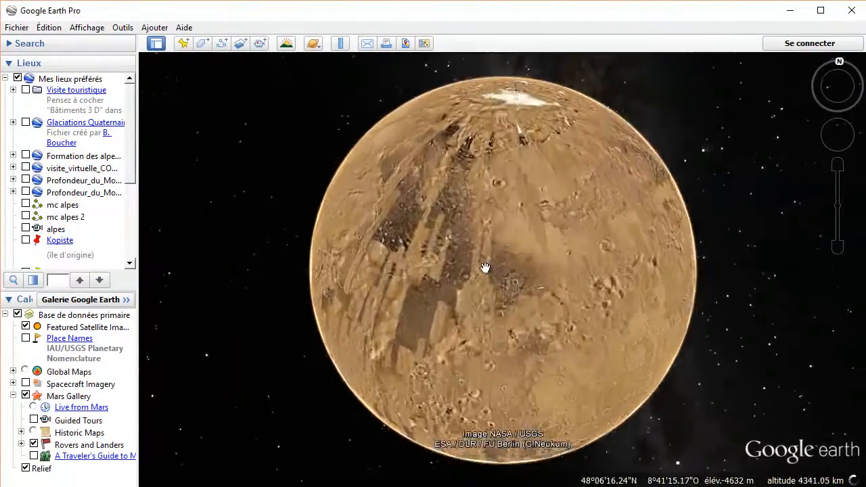
scroll(480, 263, down, 3)
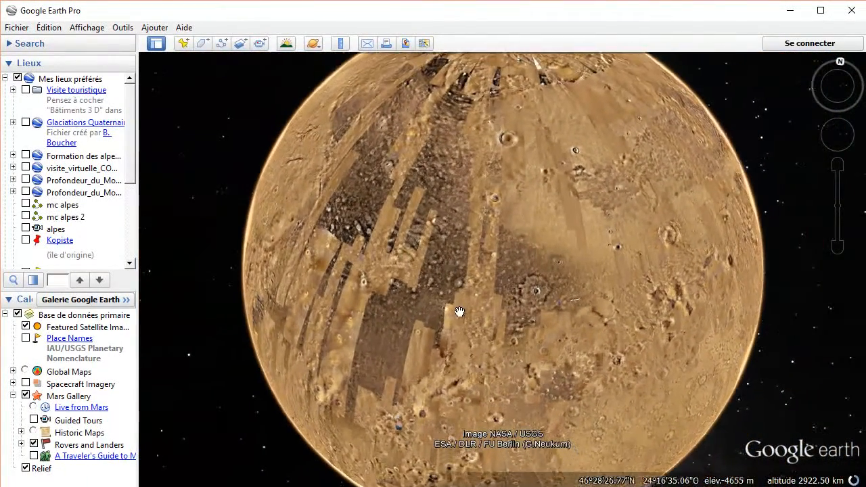
scroll(460, 298, up, 5)
scroll(467, 283, up, 5)
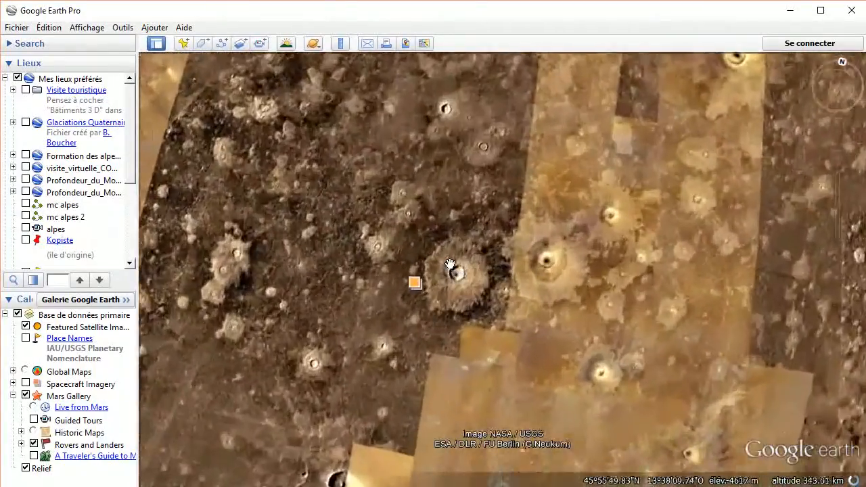
scroll(454, 267, up, 2)
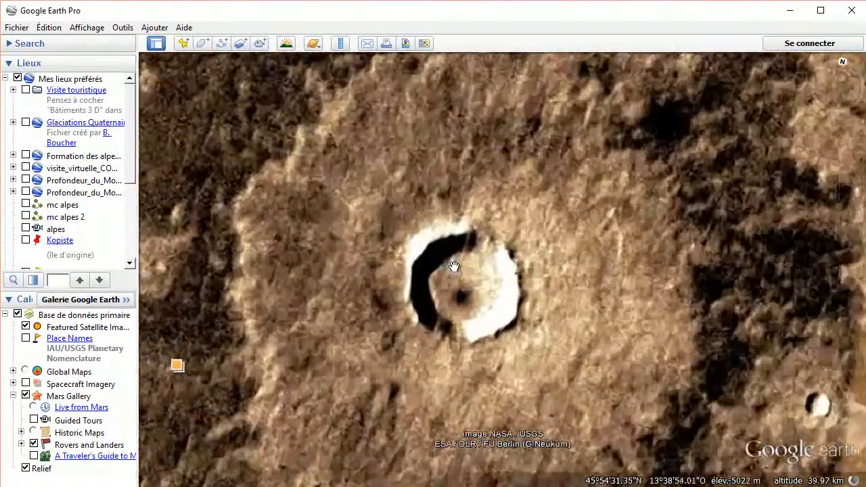
scroll(423, 258, down, 5)
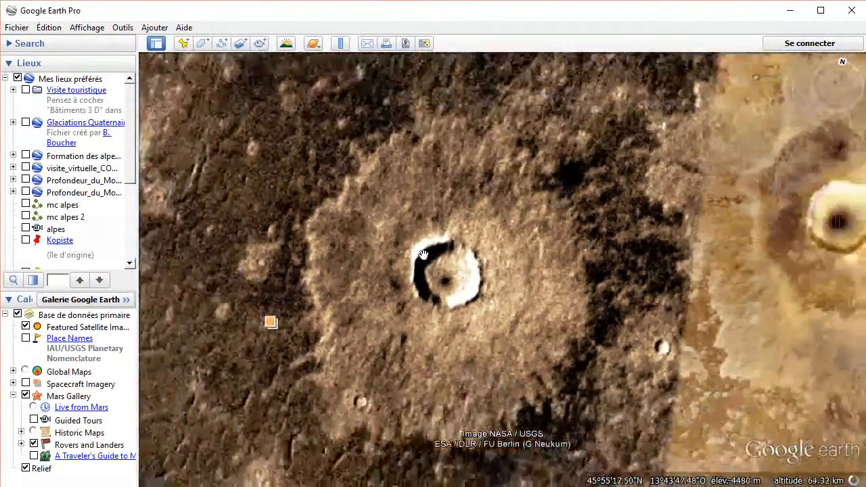
scroll(425, 258, down, 5)
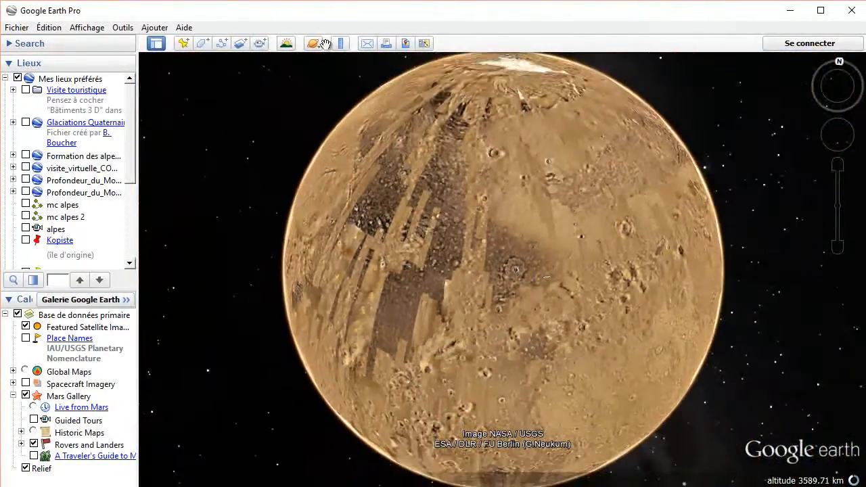
Switch back to Earth and measure the straight-line distance from Paris to the French Mediterranean coast with the ruler.
click(313, 43)
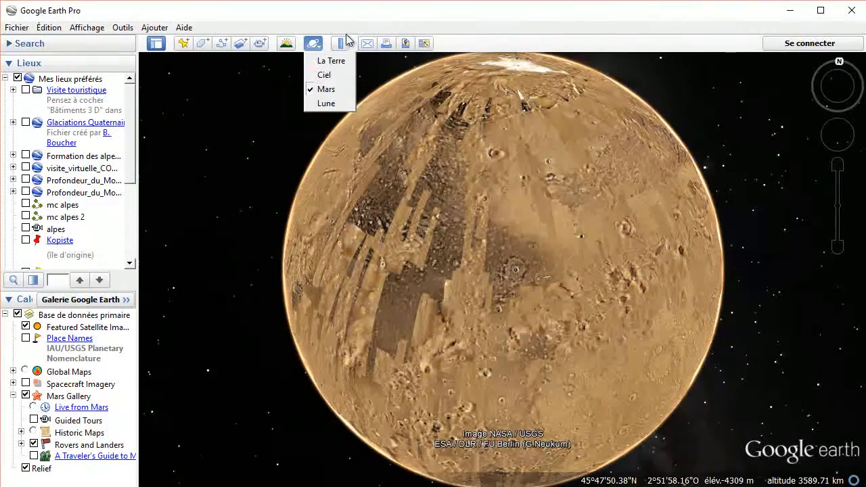
click(334, 61)
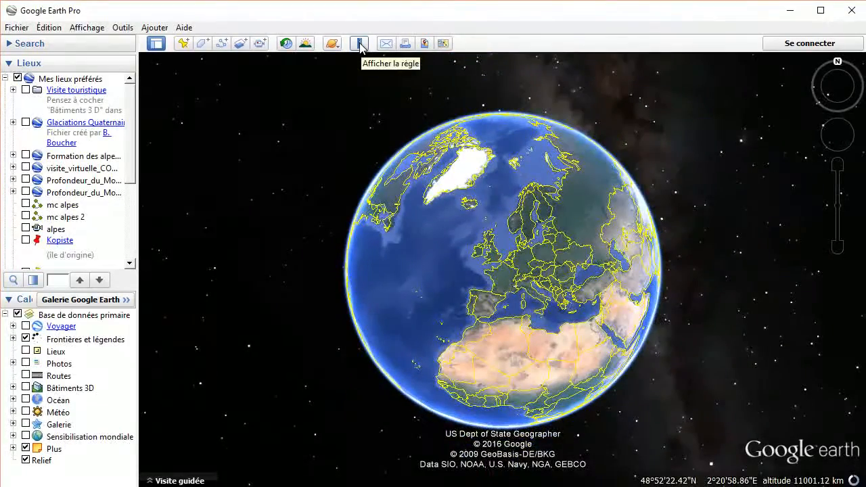
scroll(492, 257, up, 5)
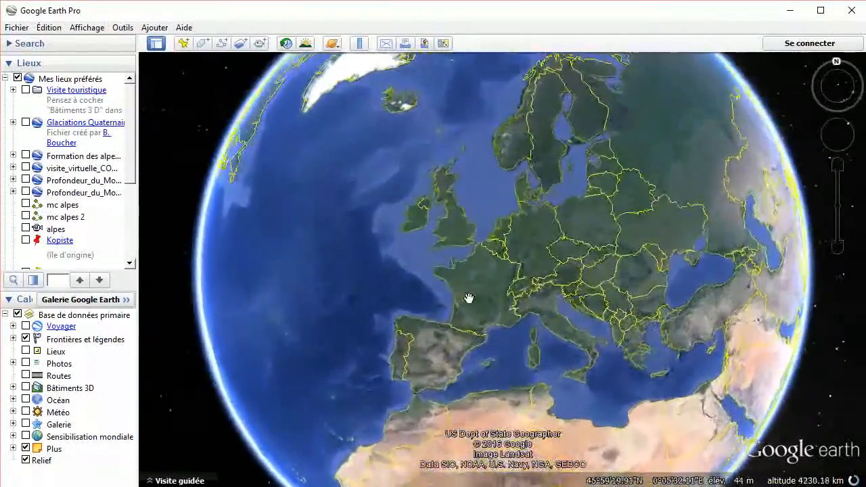
scroll(493, 257, up, 2)
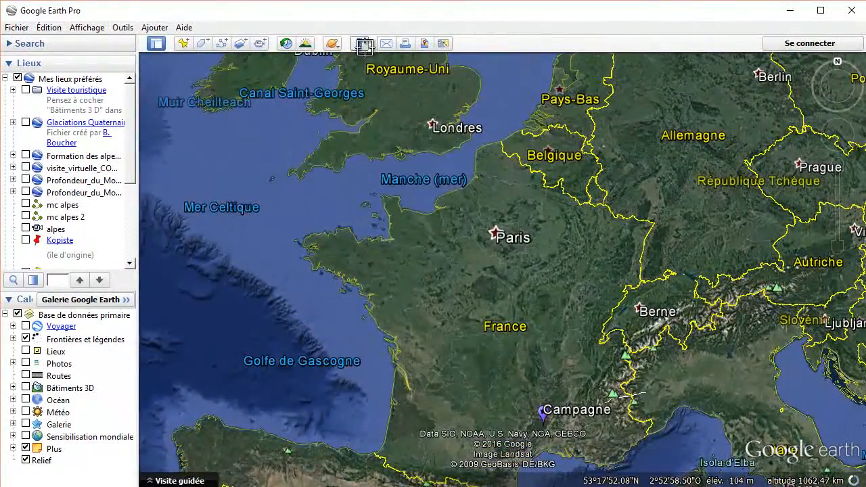
click(360, 43)
click(497, 233)
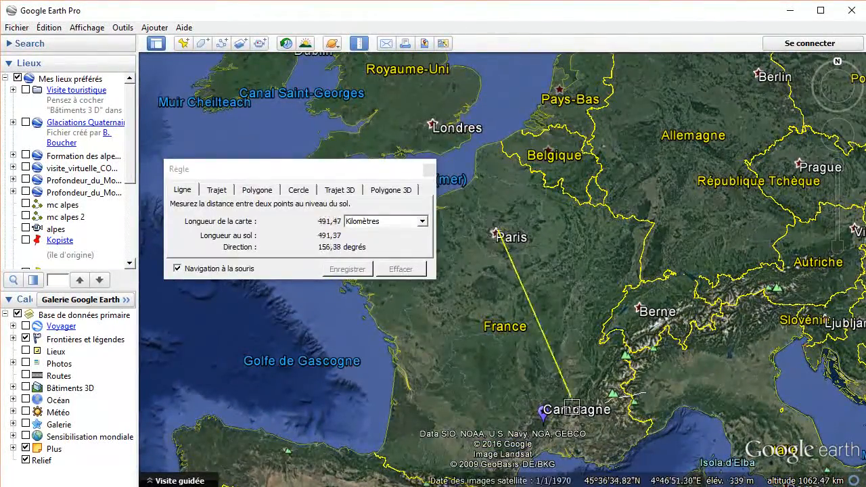
click(591, 466)
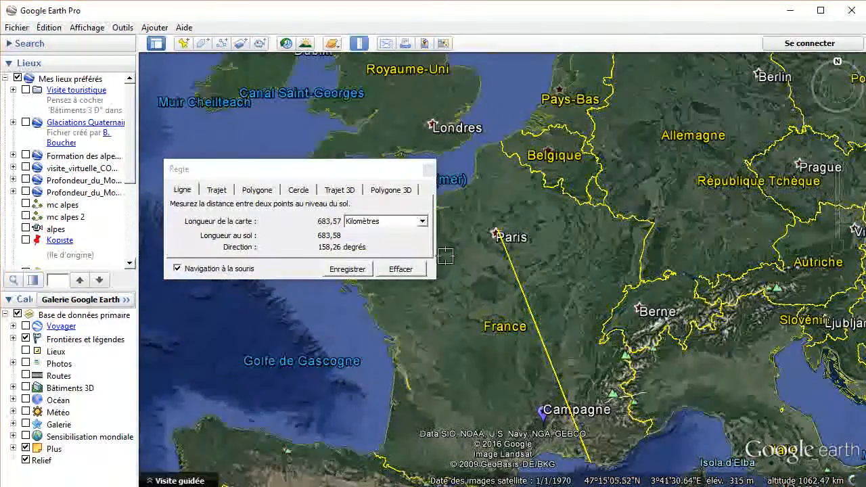
Measure a multi-point path from Paris through southwestern France to the Mediterranean coast, and close the ruler.
click(220, 195)
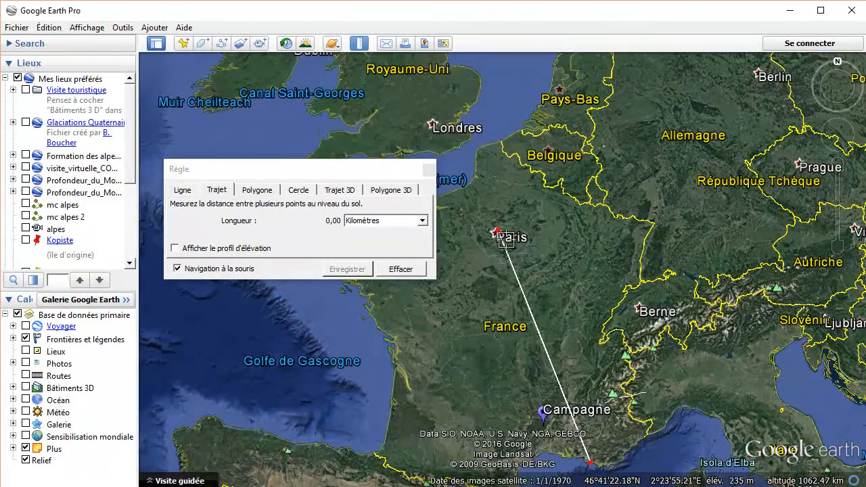
click(497, 234)
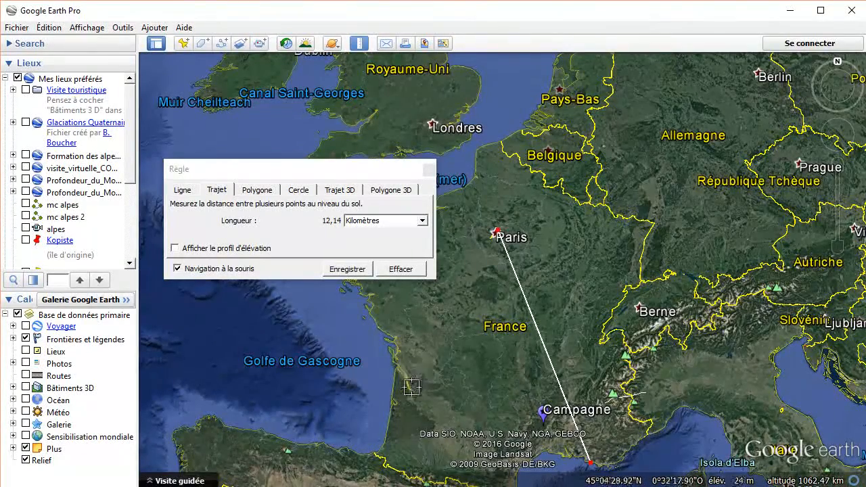
click(415, 388)
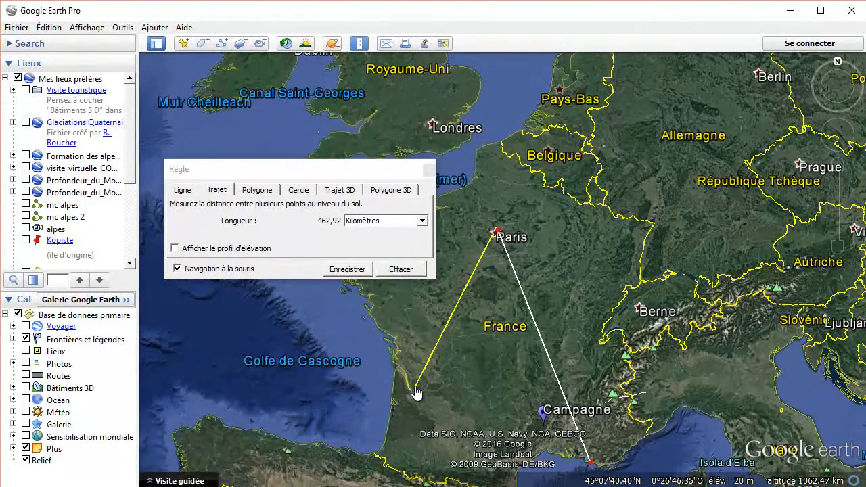
click(570, 453)
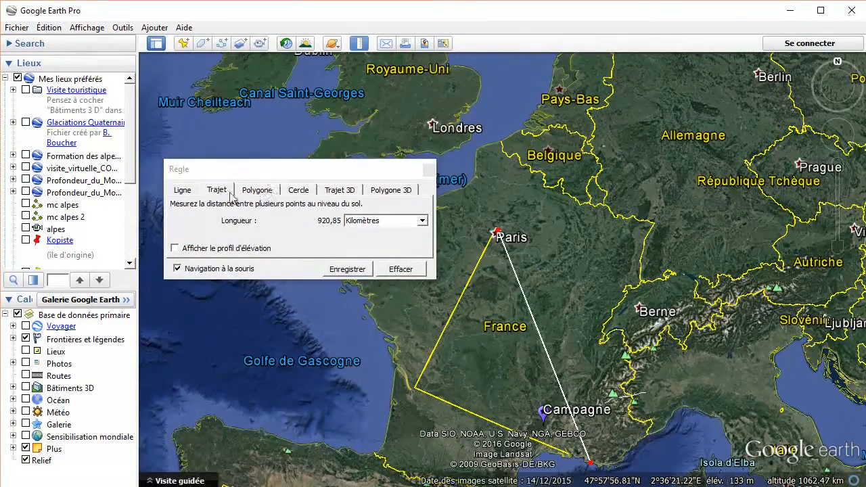
click(429, 169)
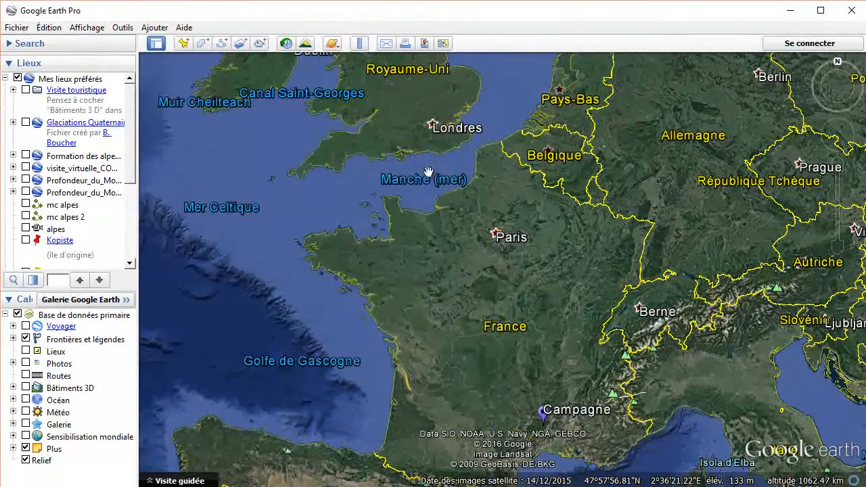